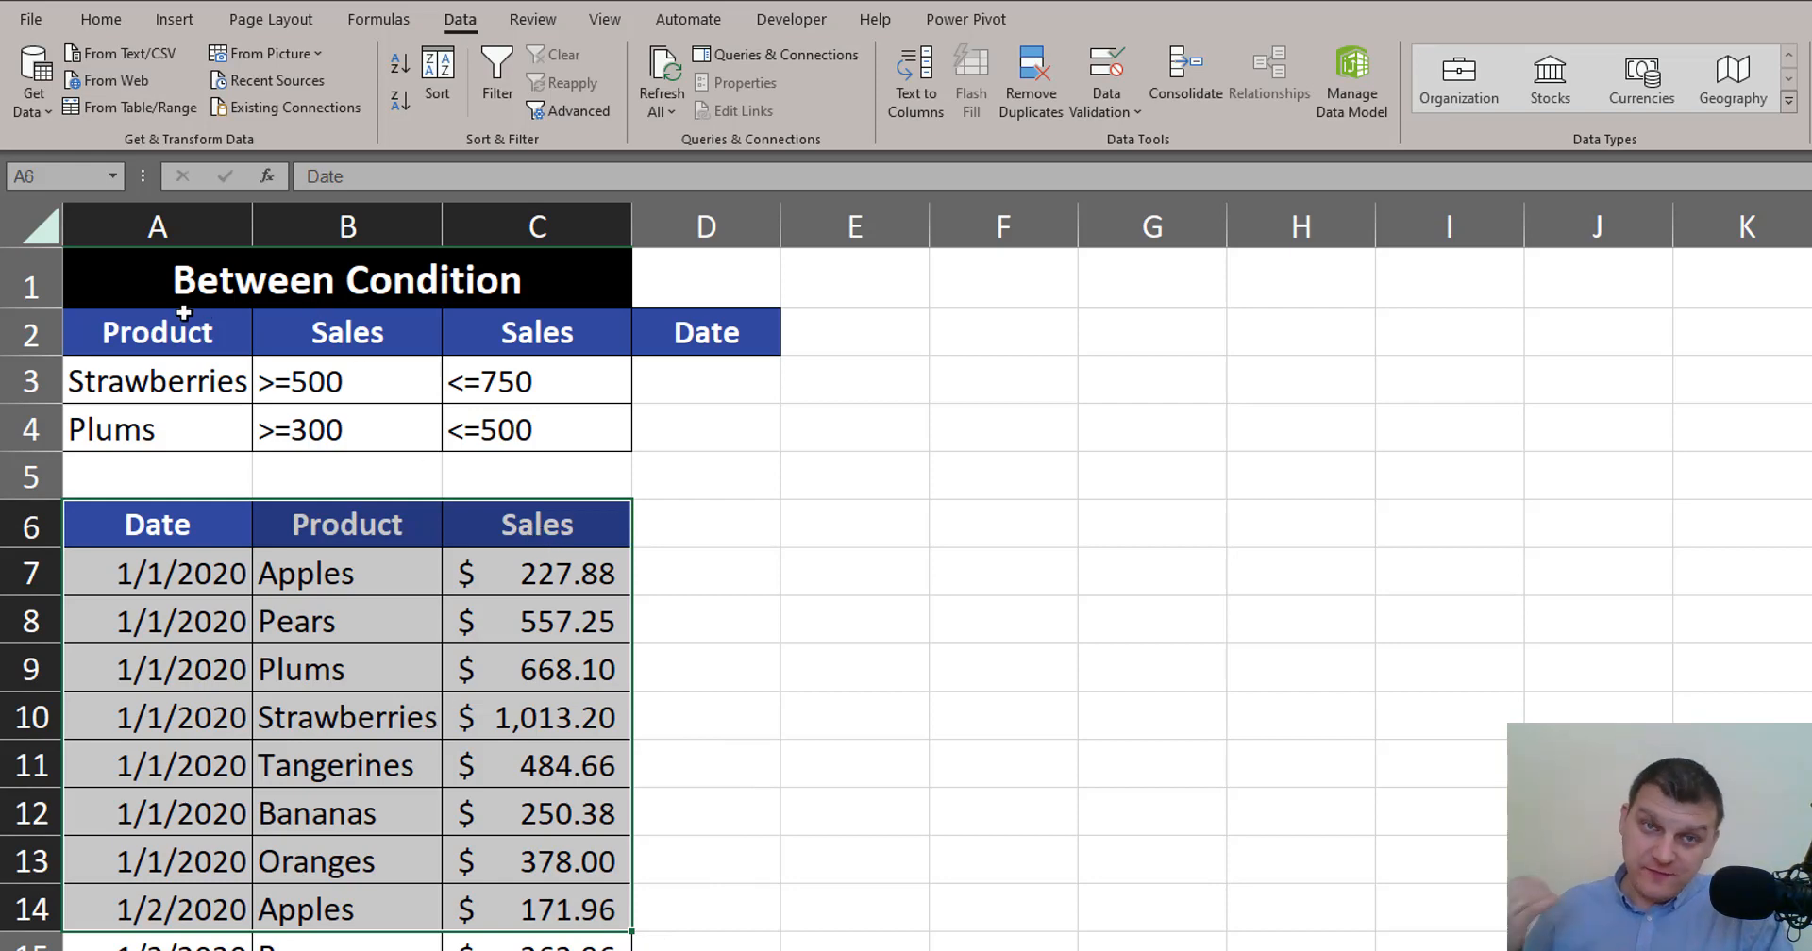
# - Examine the Strawberries and Plums criteria rows in A2:C4 against the sales records below
pyautogui.moveTo(203, 331); pyautogui.dragTo(509, 384)
pyautogui.click(201, 334)
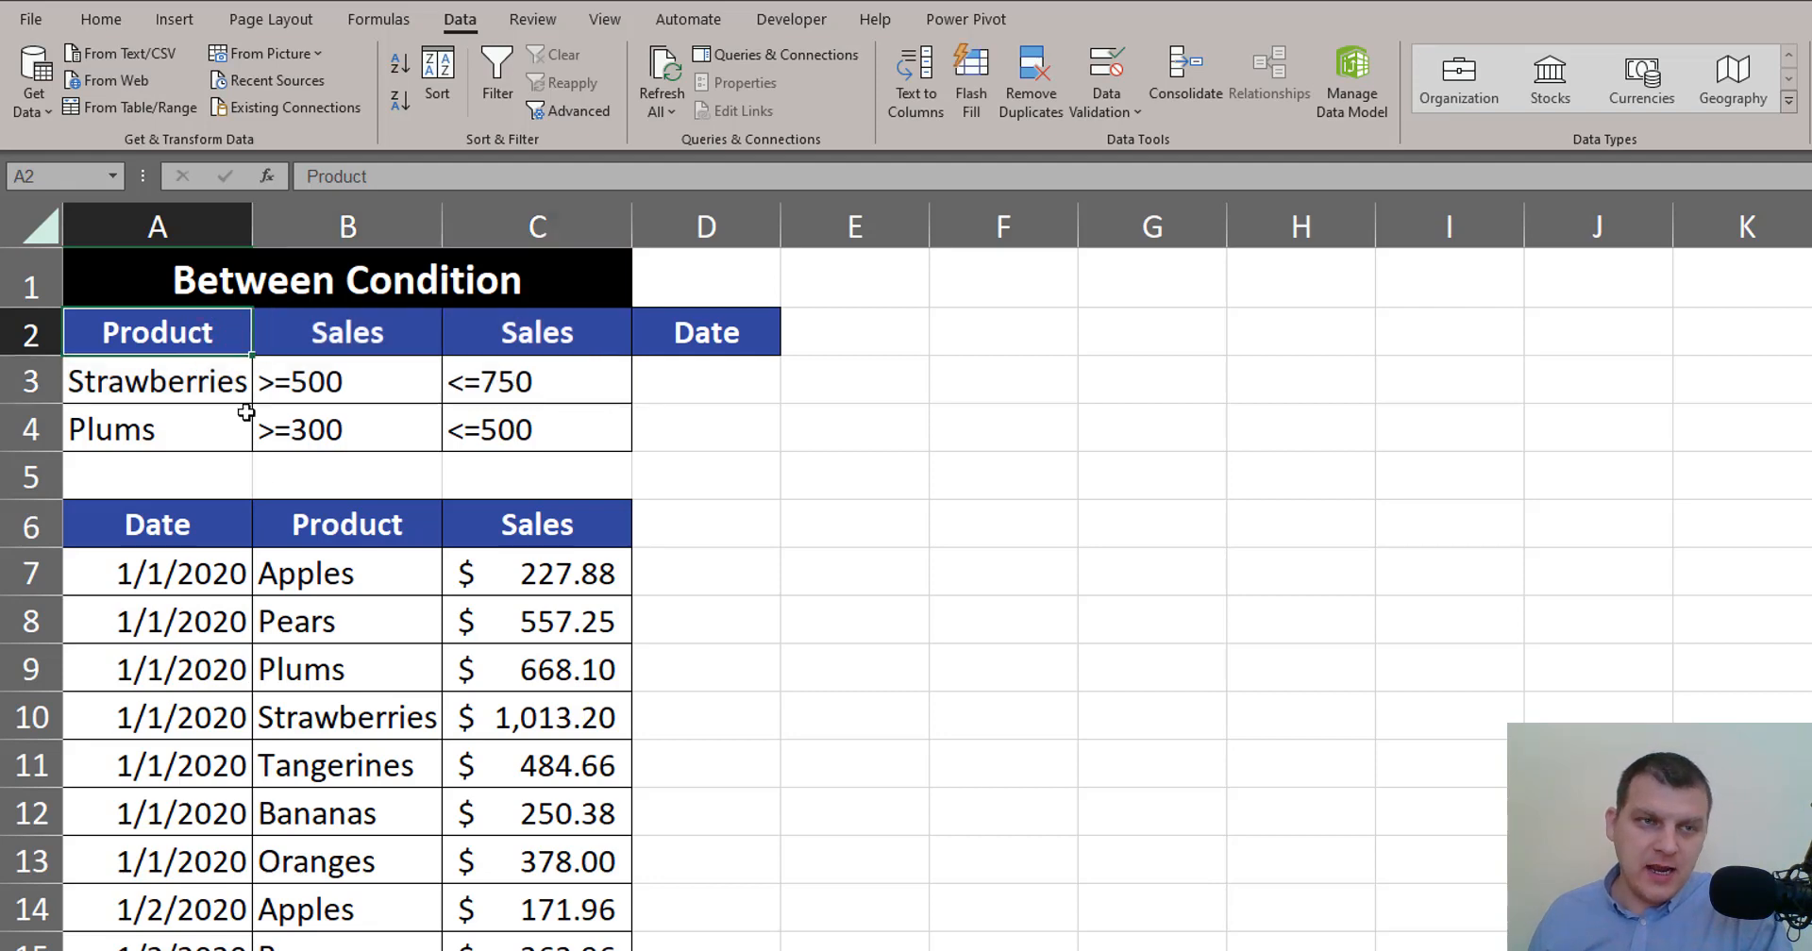
pyautogui.click(232, 382)
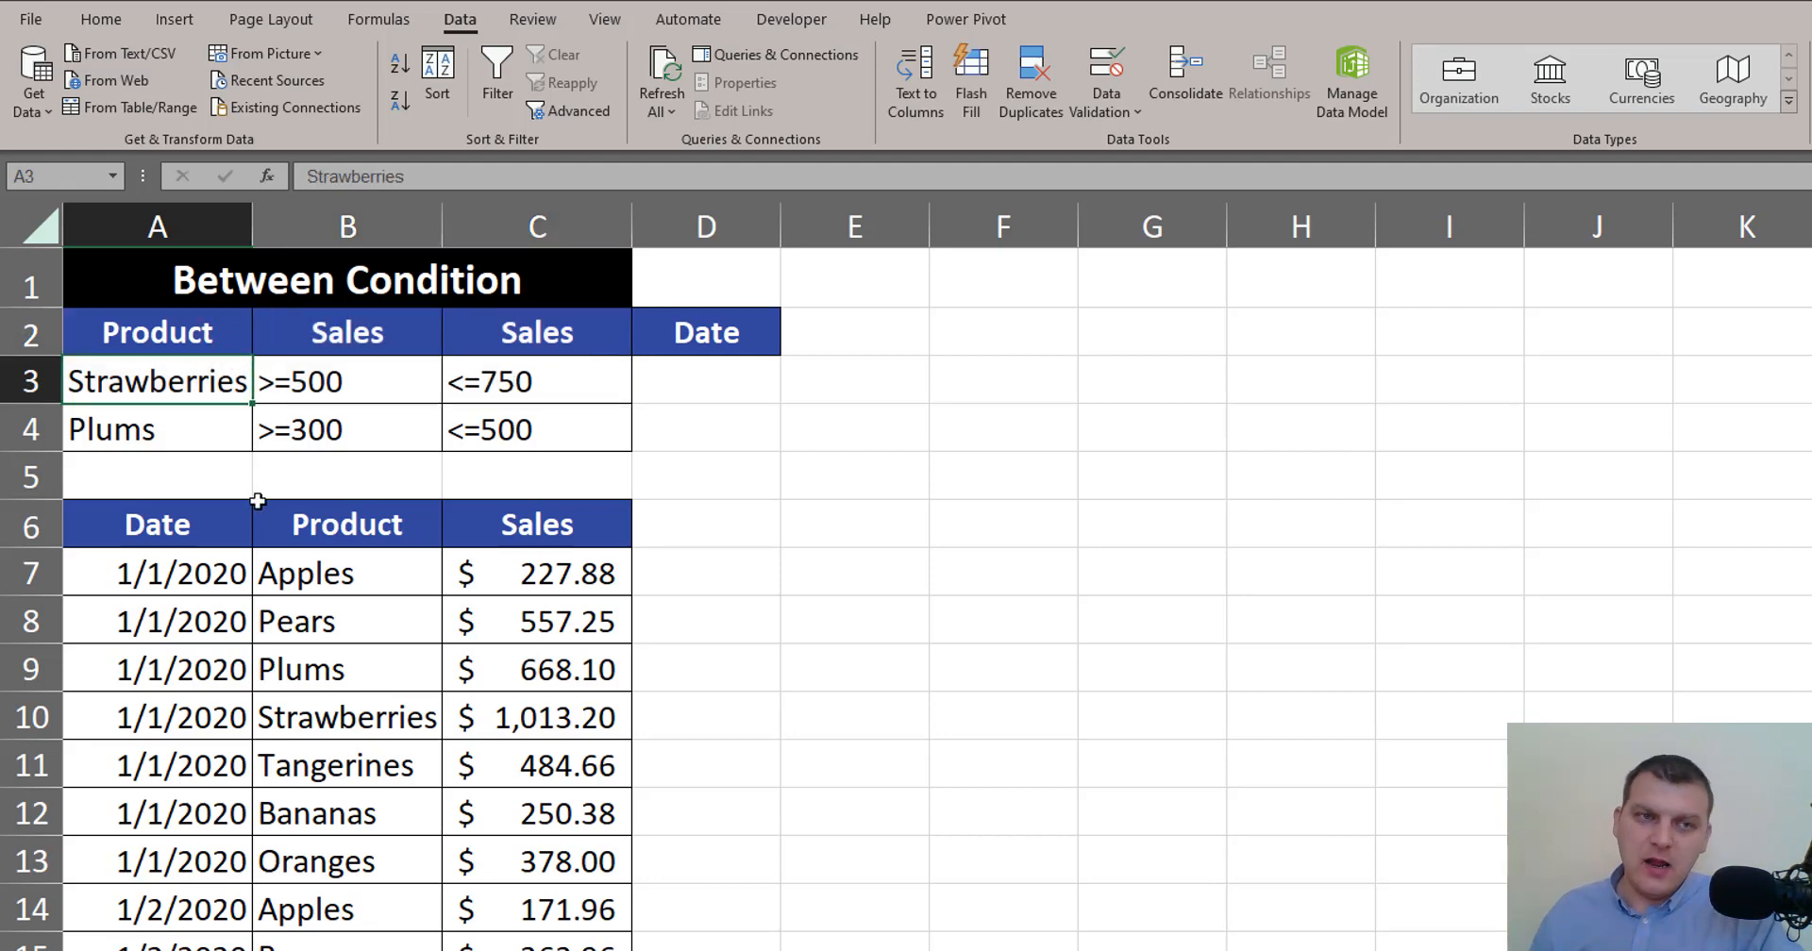
pyautogui.moveTo(198, 373); pyautogui.dragTo(533, 378)
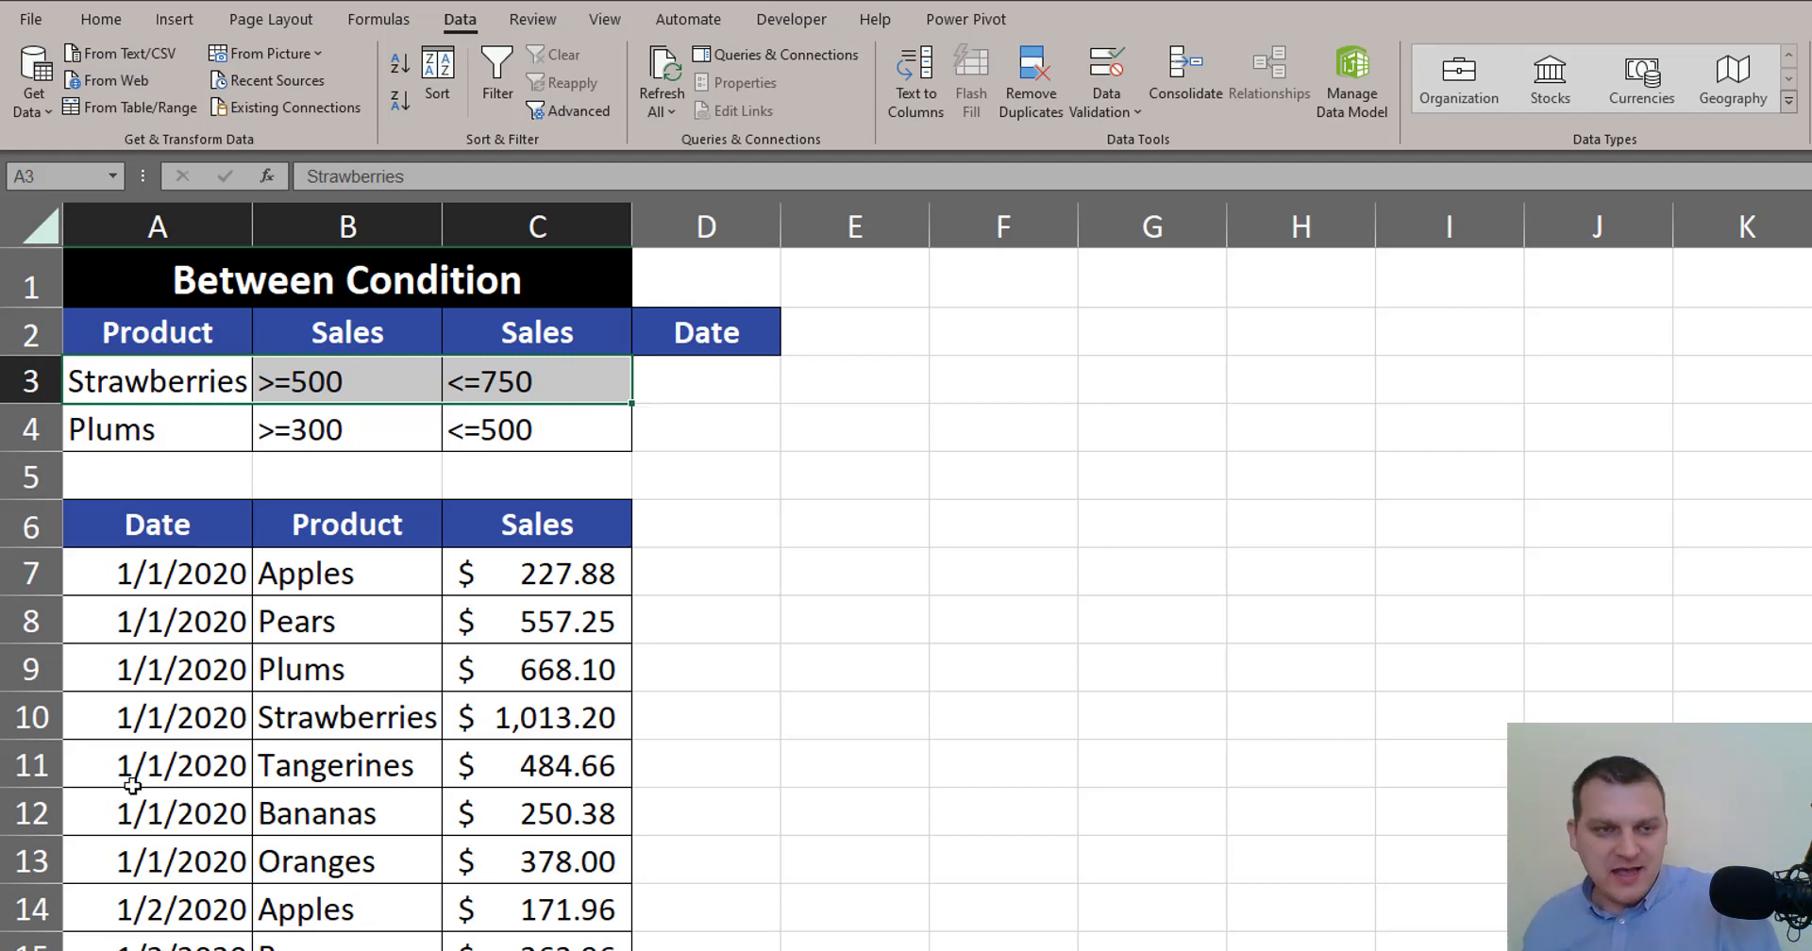
pyautogui.moveTo(127, 628); pyautogui.dragTo(476, 614)
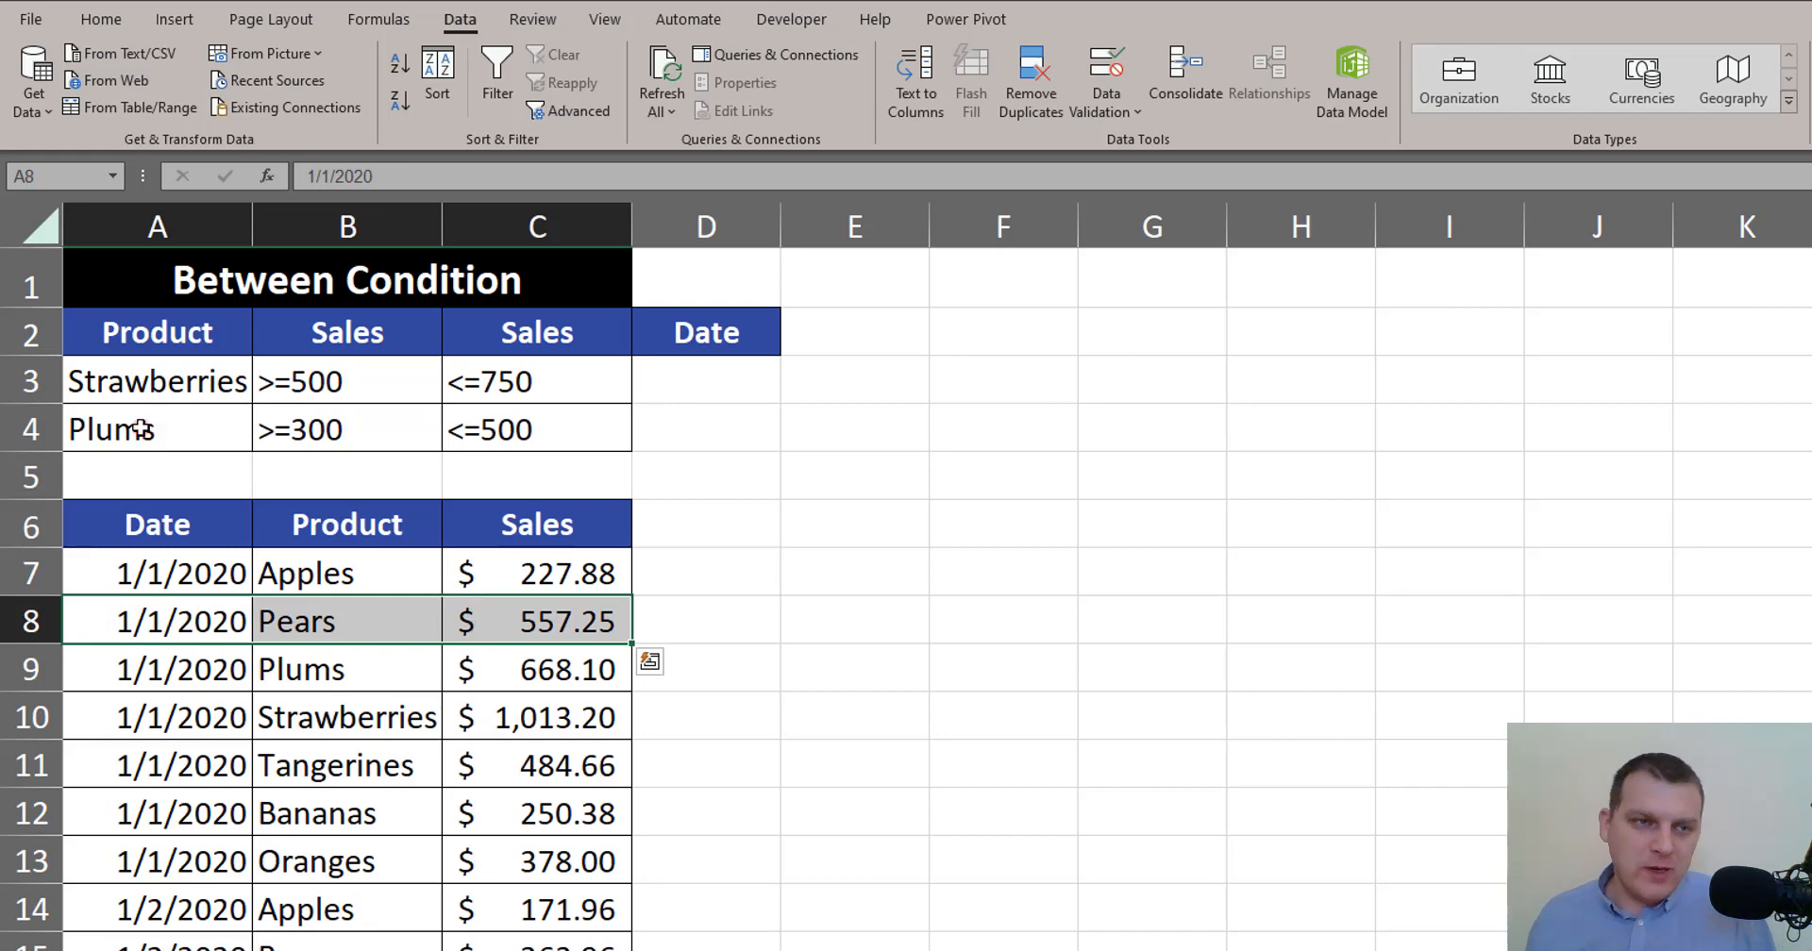
pyautogui.moveTo(140, 430); pyautogui.dragTo(545, 425)
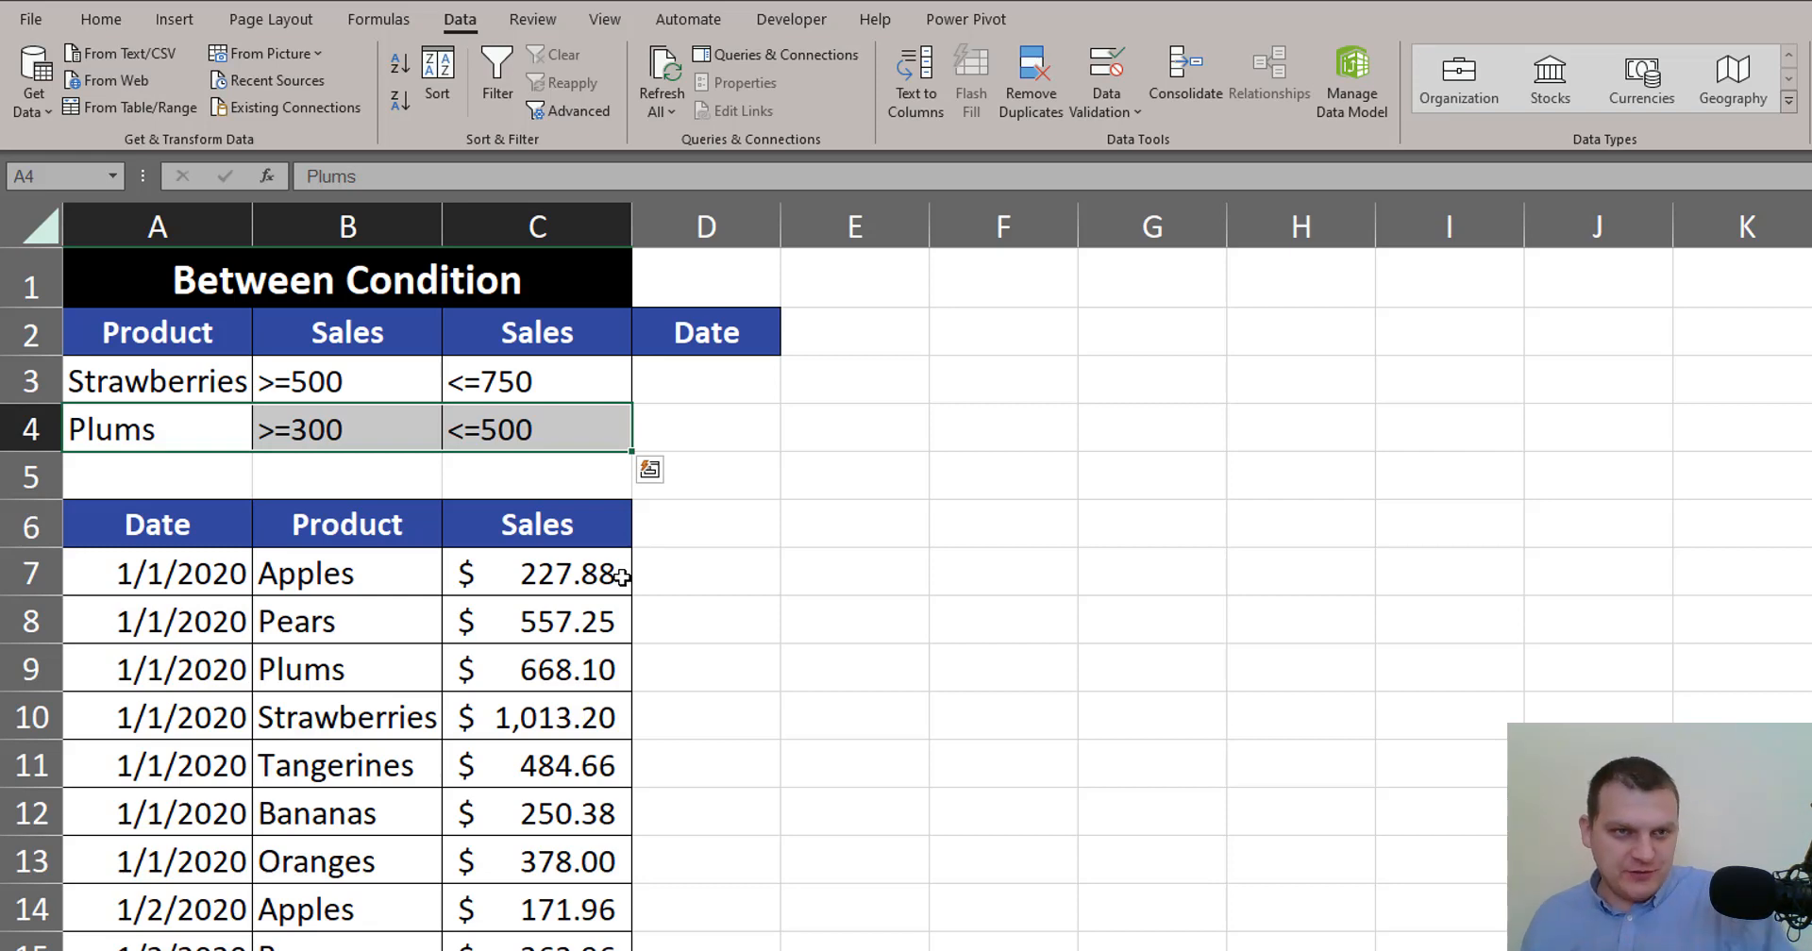
pyautogui.moveTo(150, 376); pyautogui.dragTo(527, 378)
pyautogui.click(175, 427)
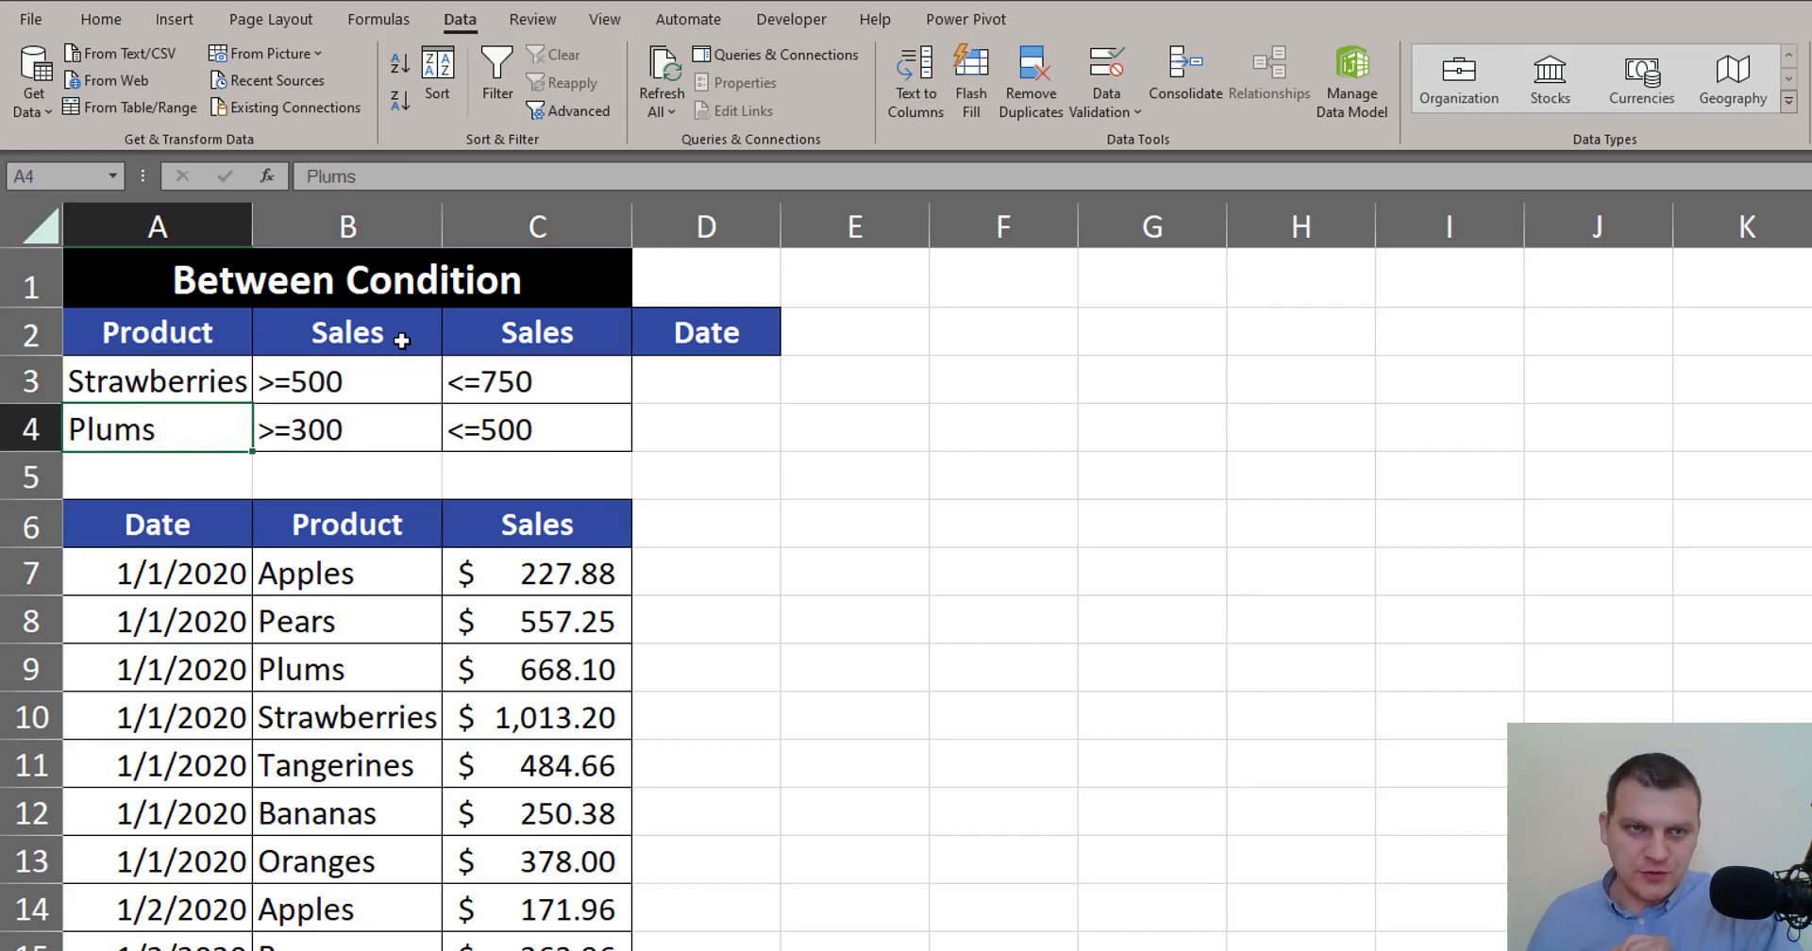
# - Review the repeated Sales headers and the lower and upper sales limits for each product in B2:C4
pyautogui.click(402, 340)
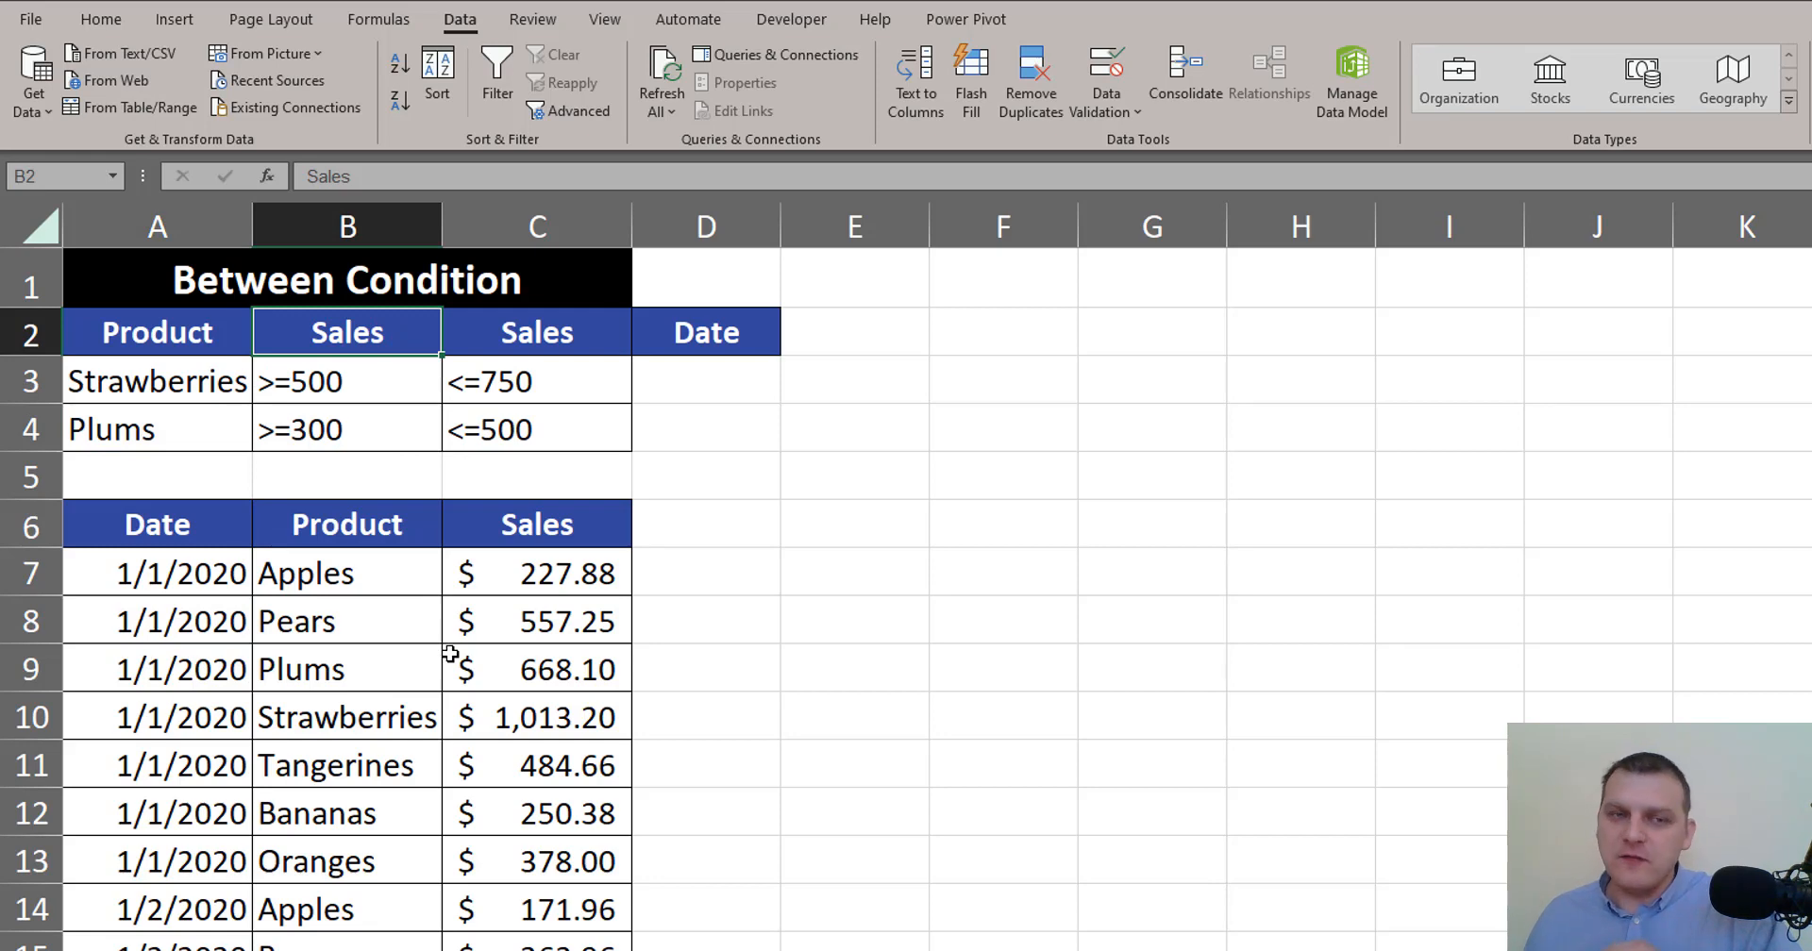
pyautogui.click(582, 527)
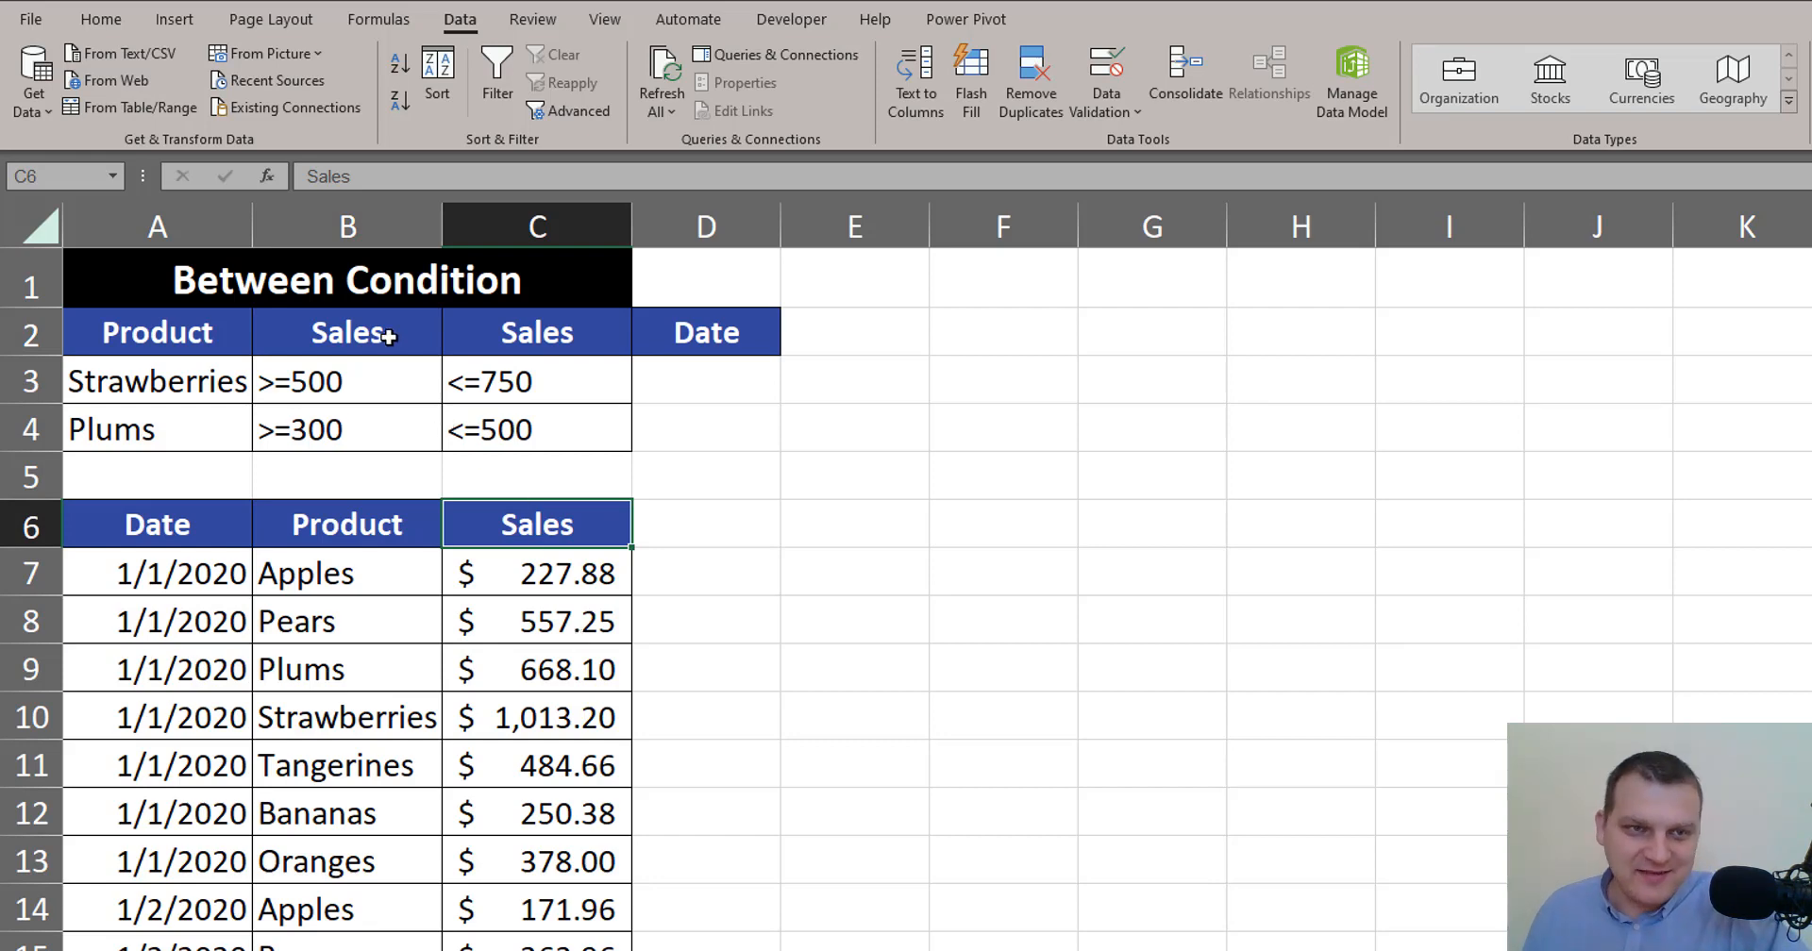
pyautogui.moveTo(389, 338); pyautogui.dragTo(582, 321)
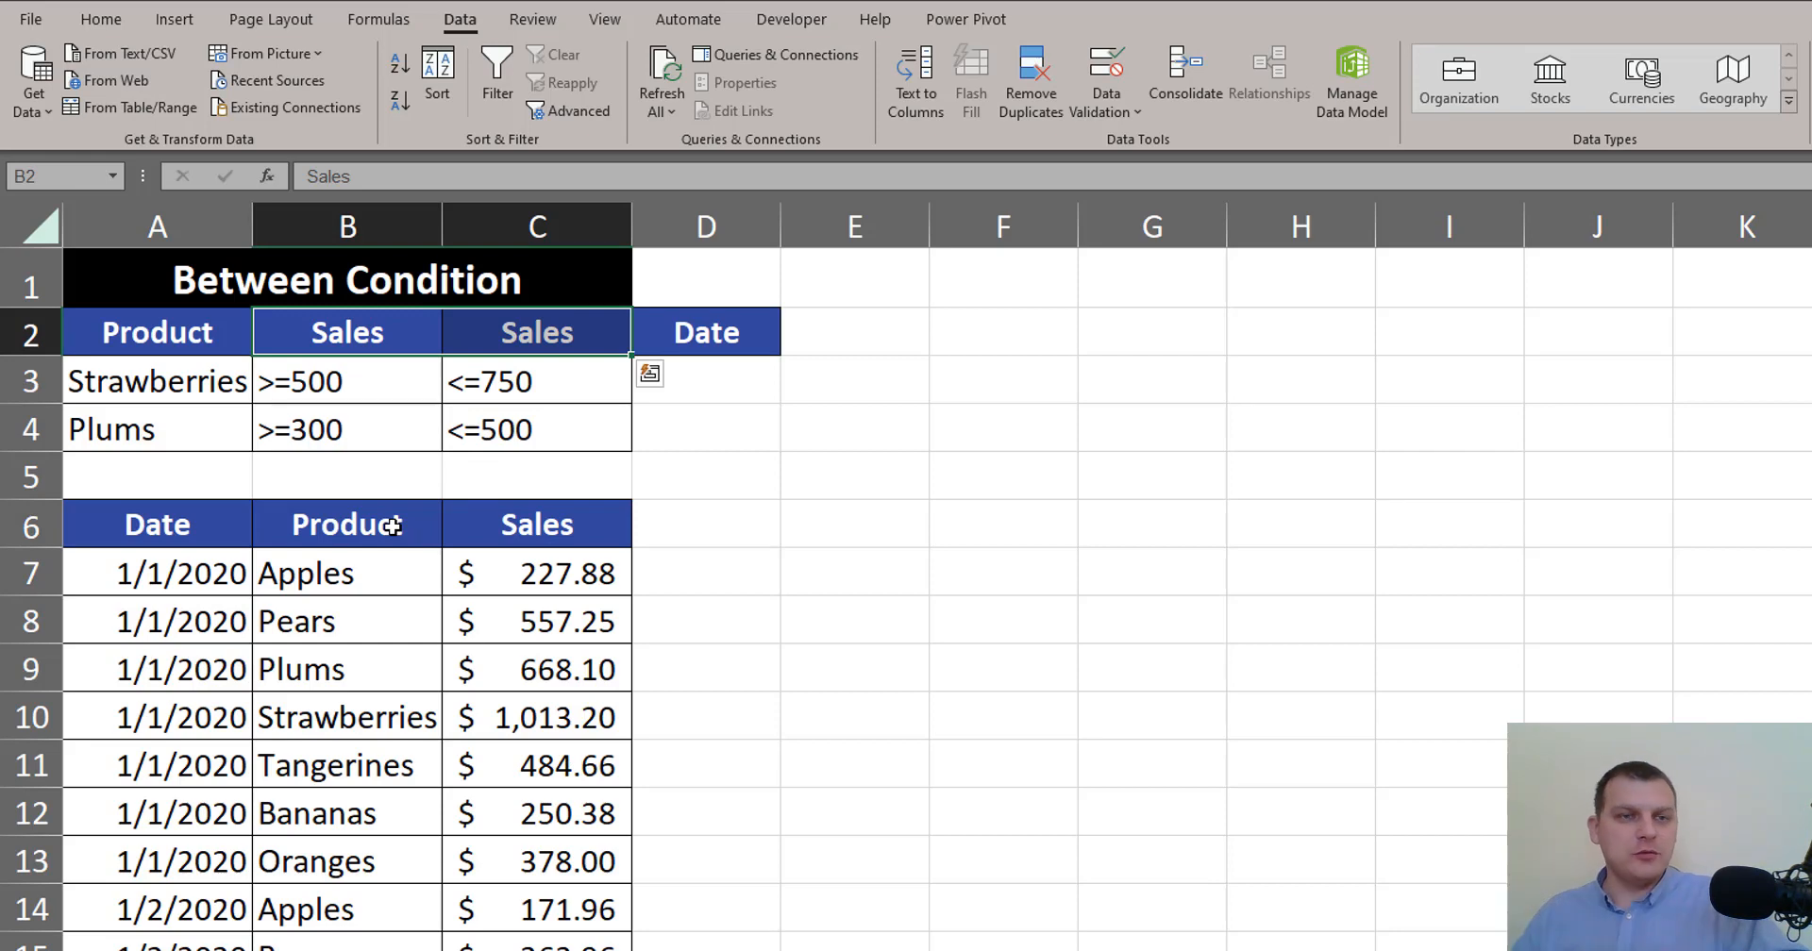
pyautogui.click(366, 381)
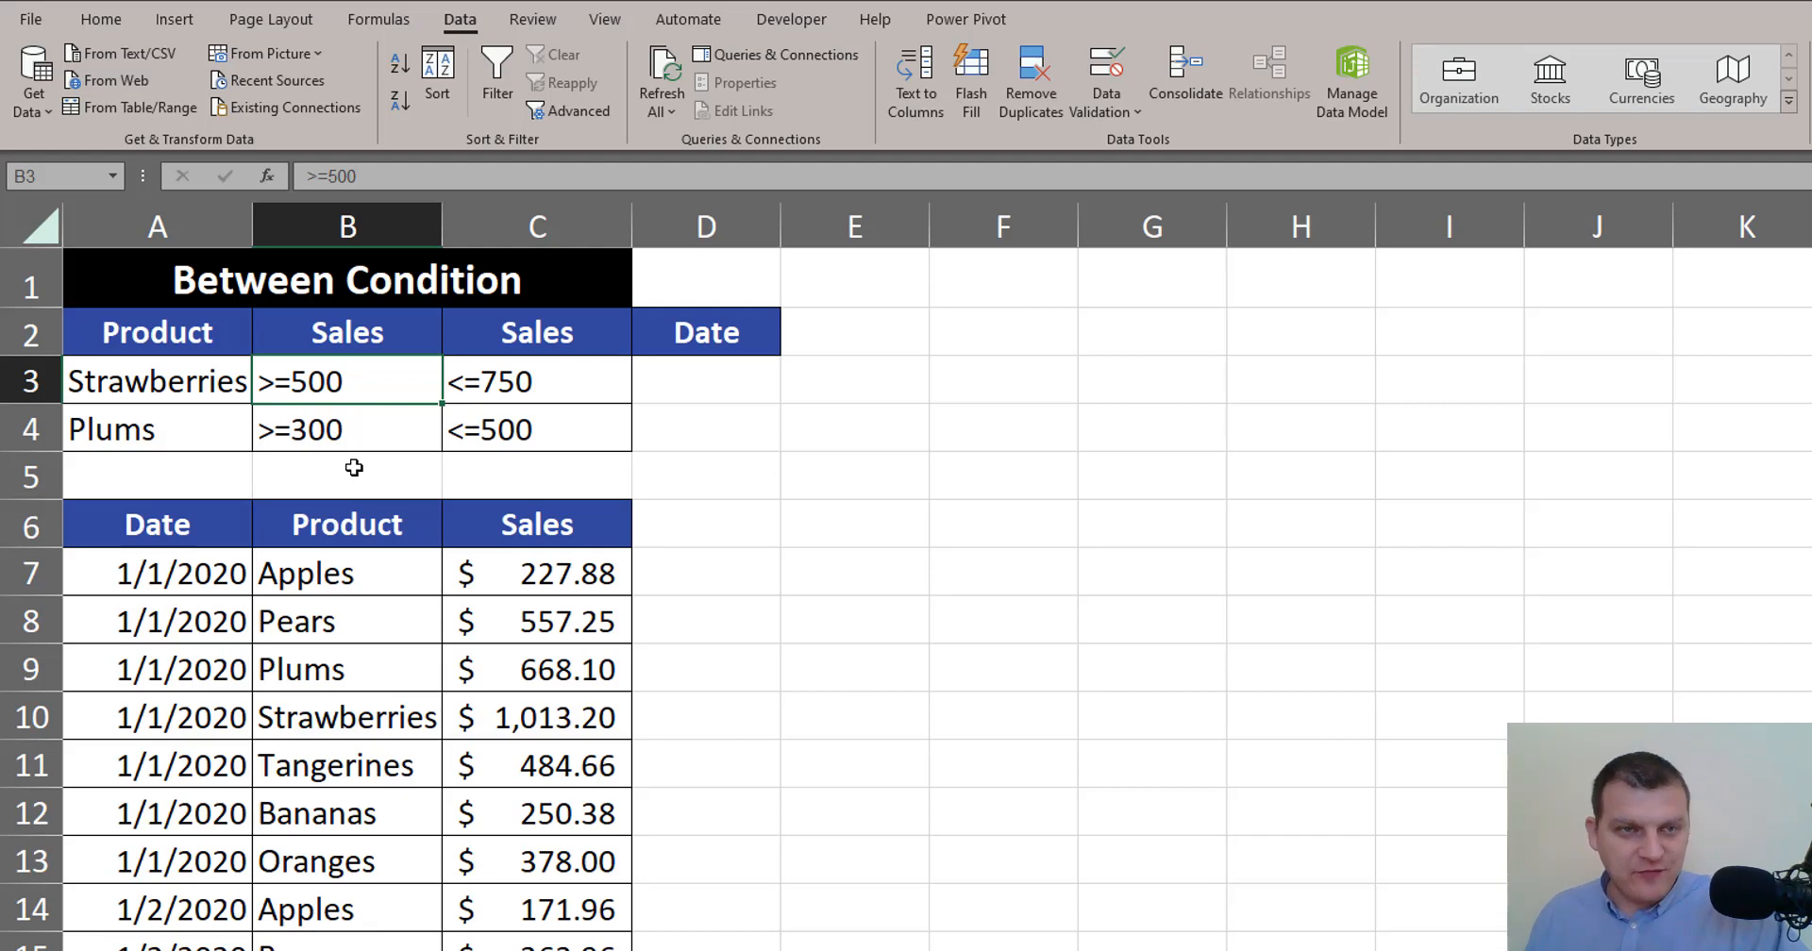
pyautogui.click(570, 384)
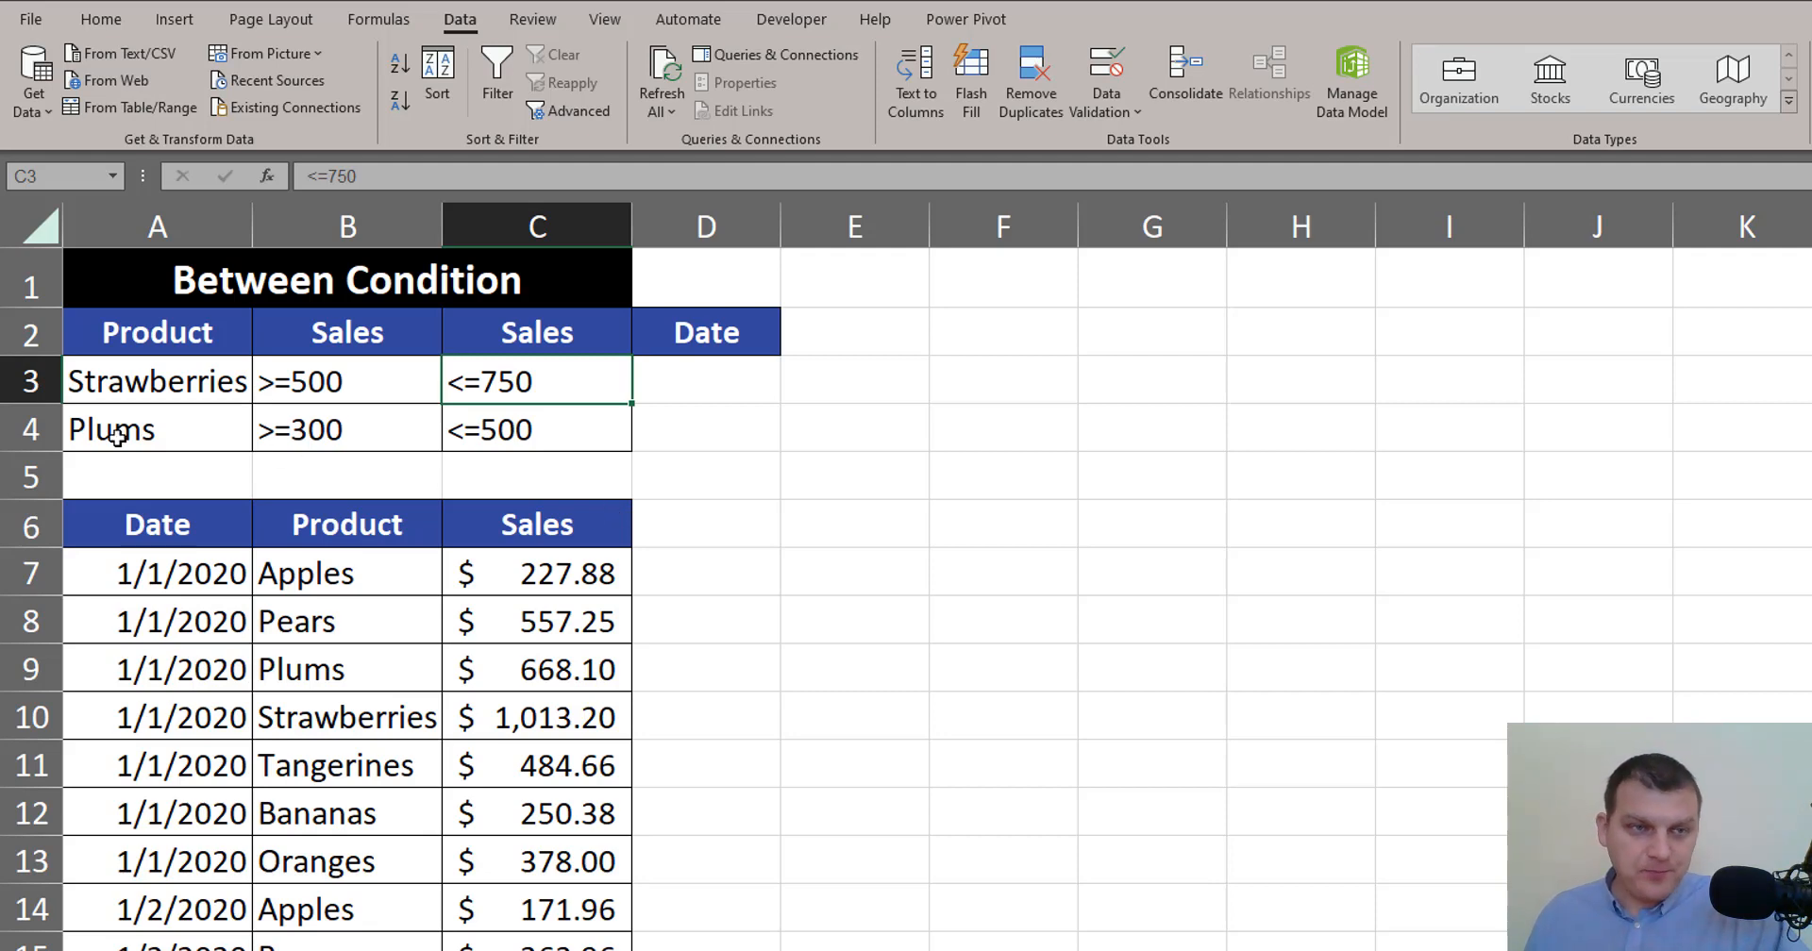
pyautogui.click(229, 429)
pyautogui.click(400, 413)
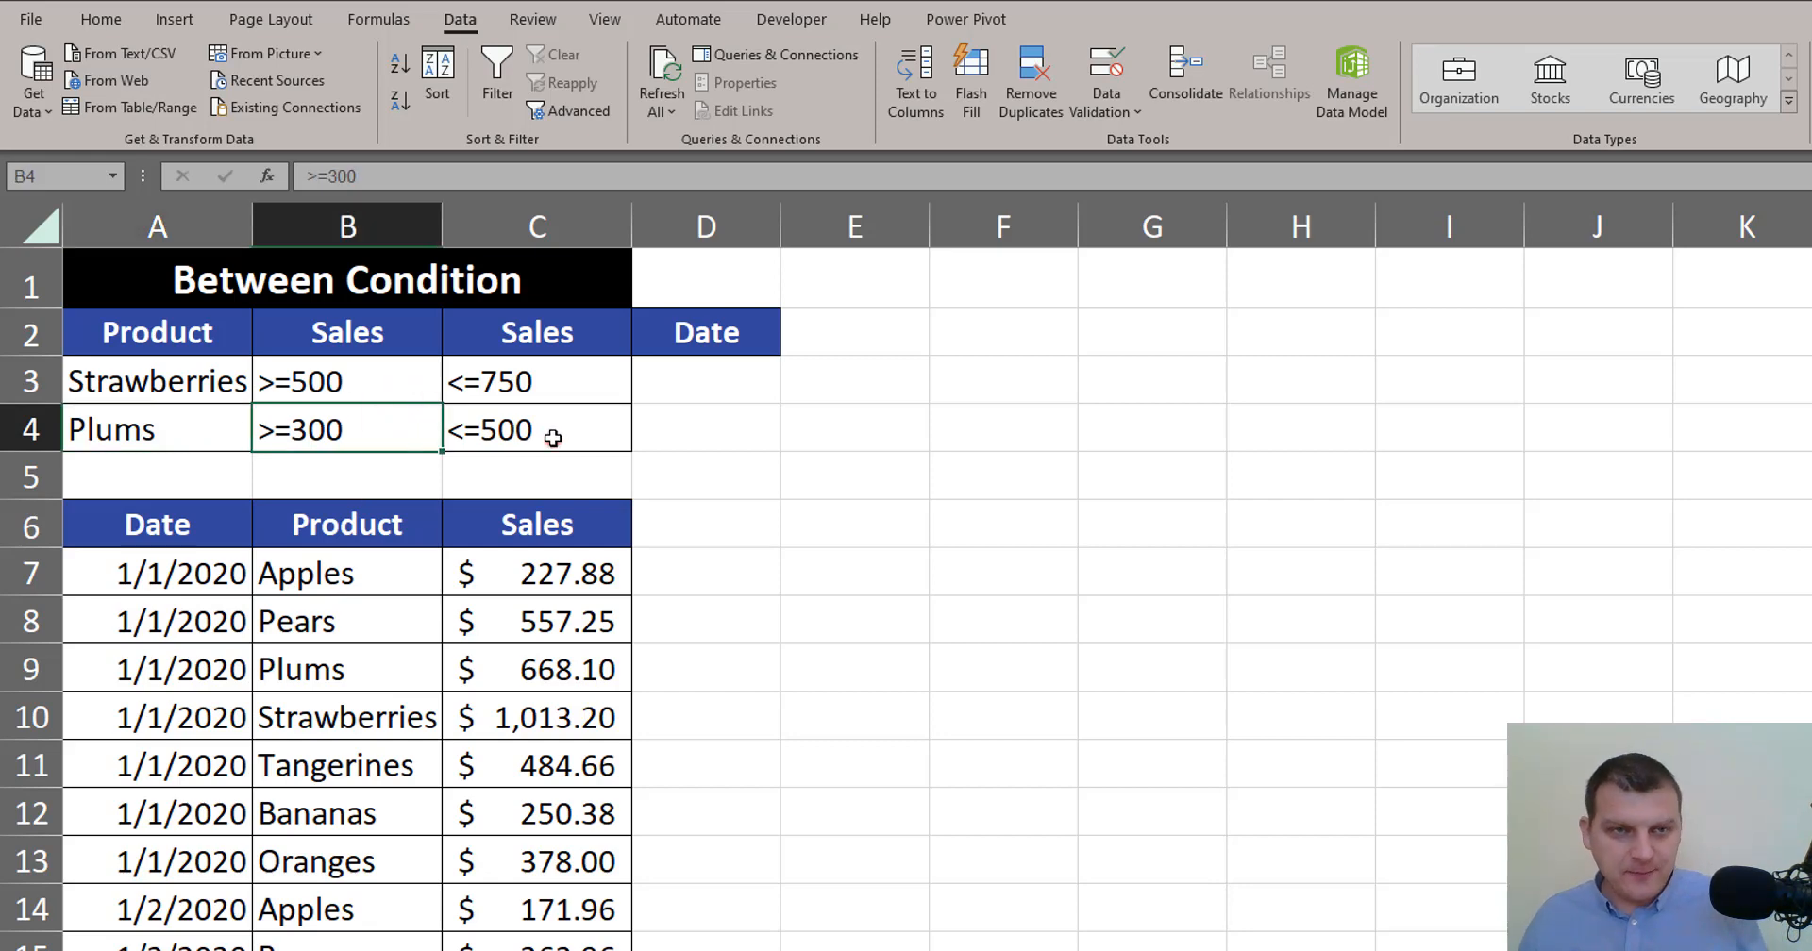
pyautogui.click(561, 439)
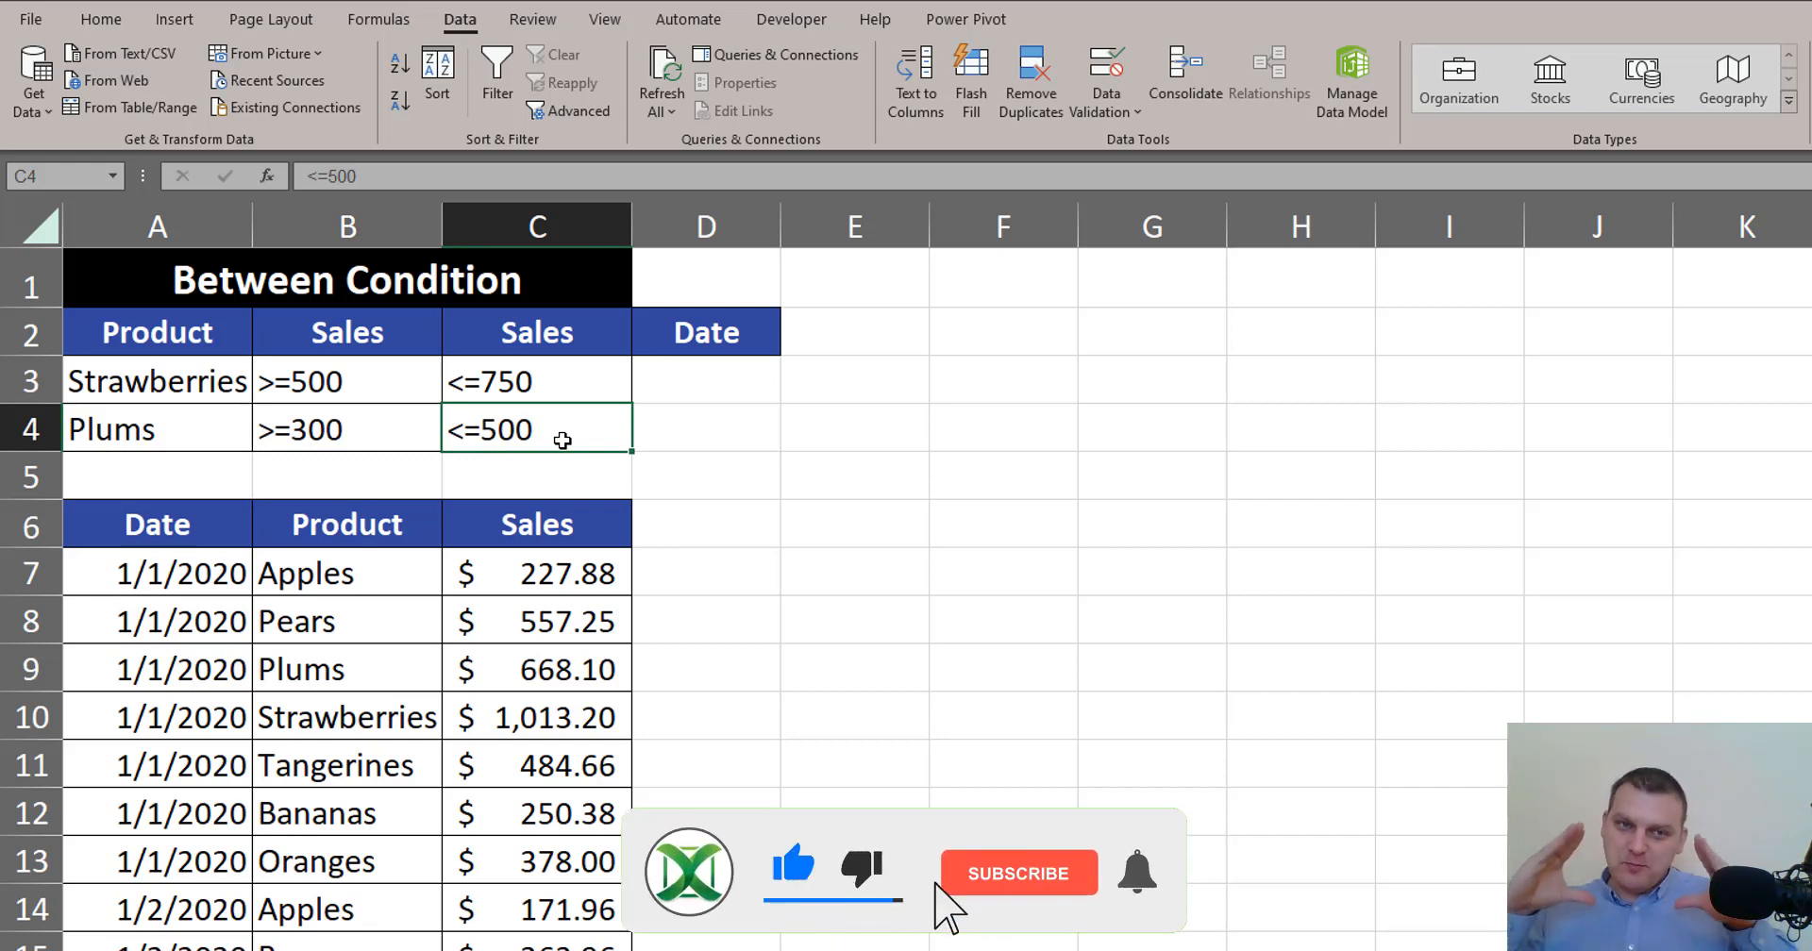
# - Try >=600 as the lower sales limit for Plums in B4, compare it with the upper limit, and undo the change
pyautogui.doubleClick(308, 430)
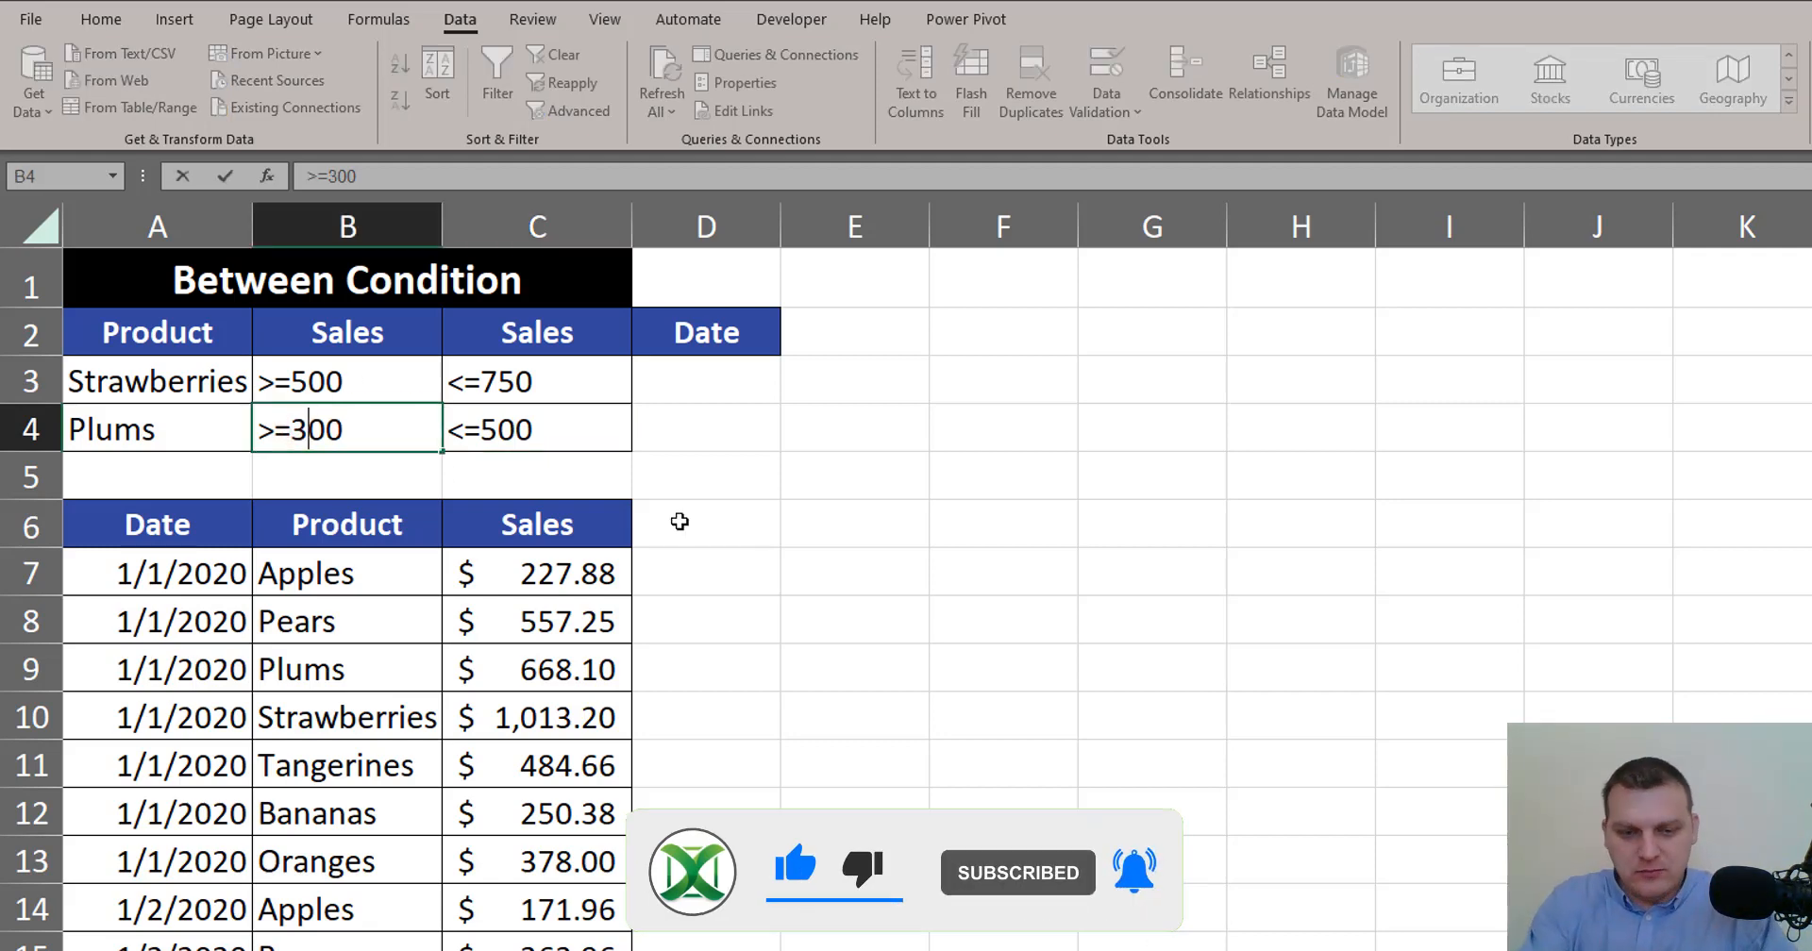
pyautogui.press('BackSpace')
pyautogui.write('6')
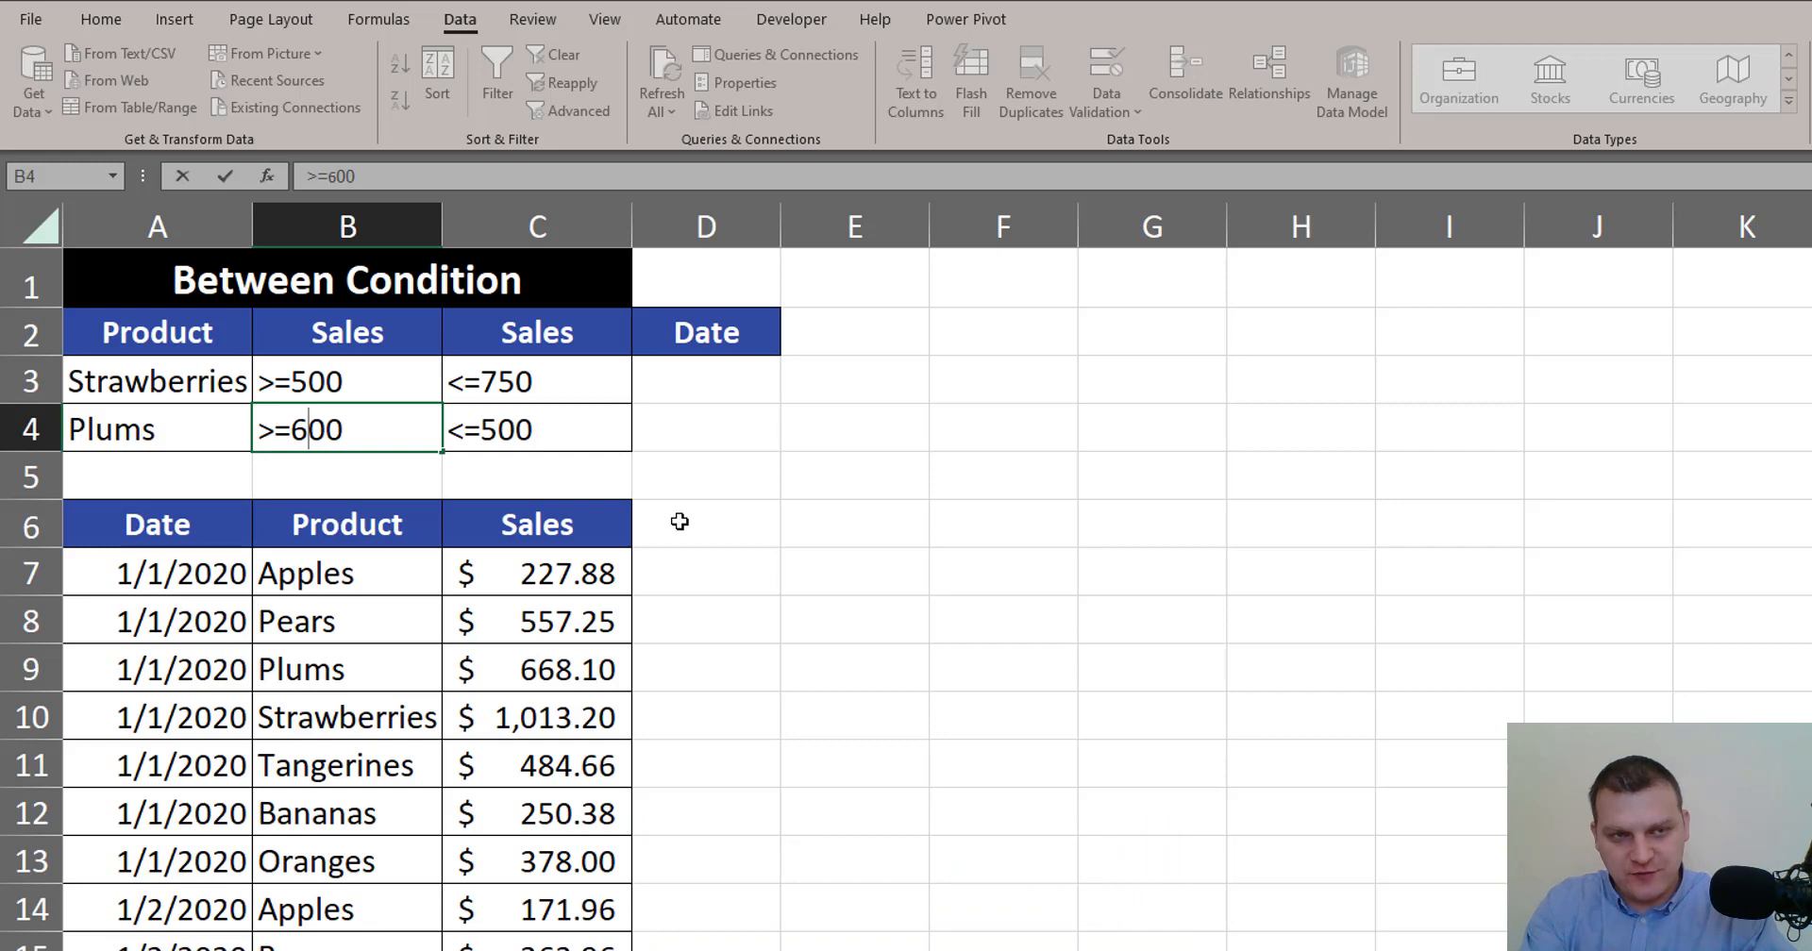
pyautogui.press('Return')
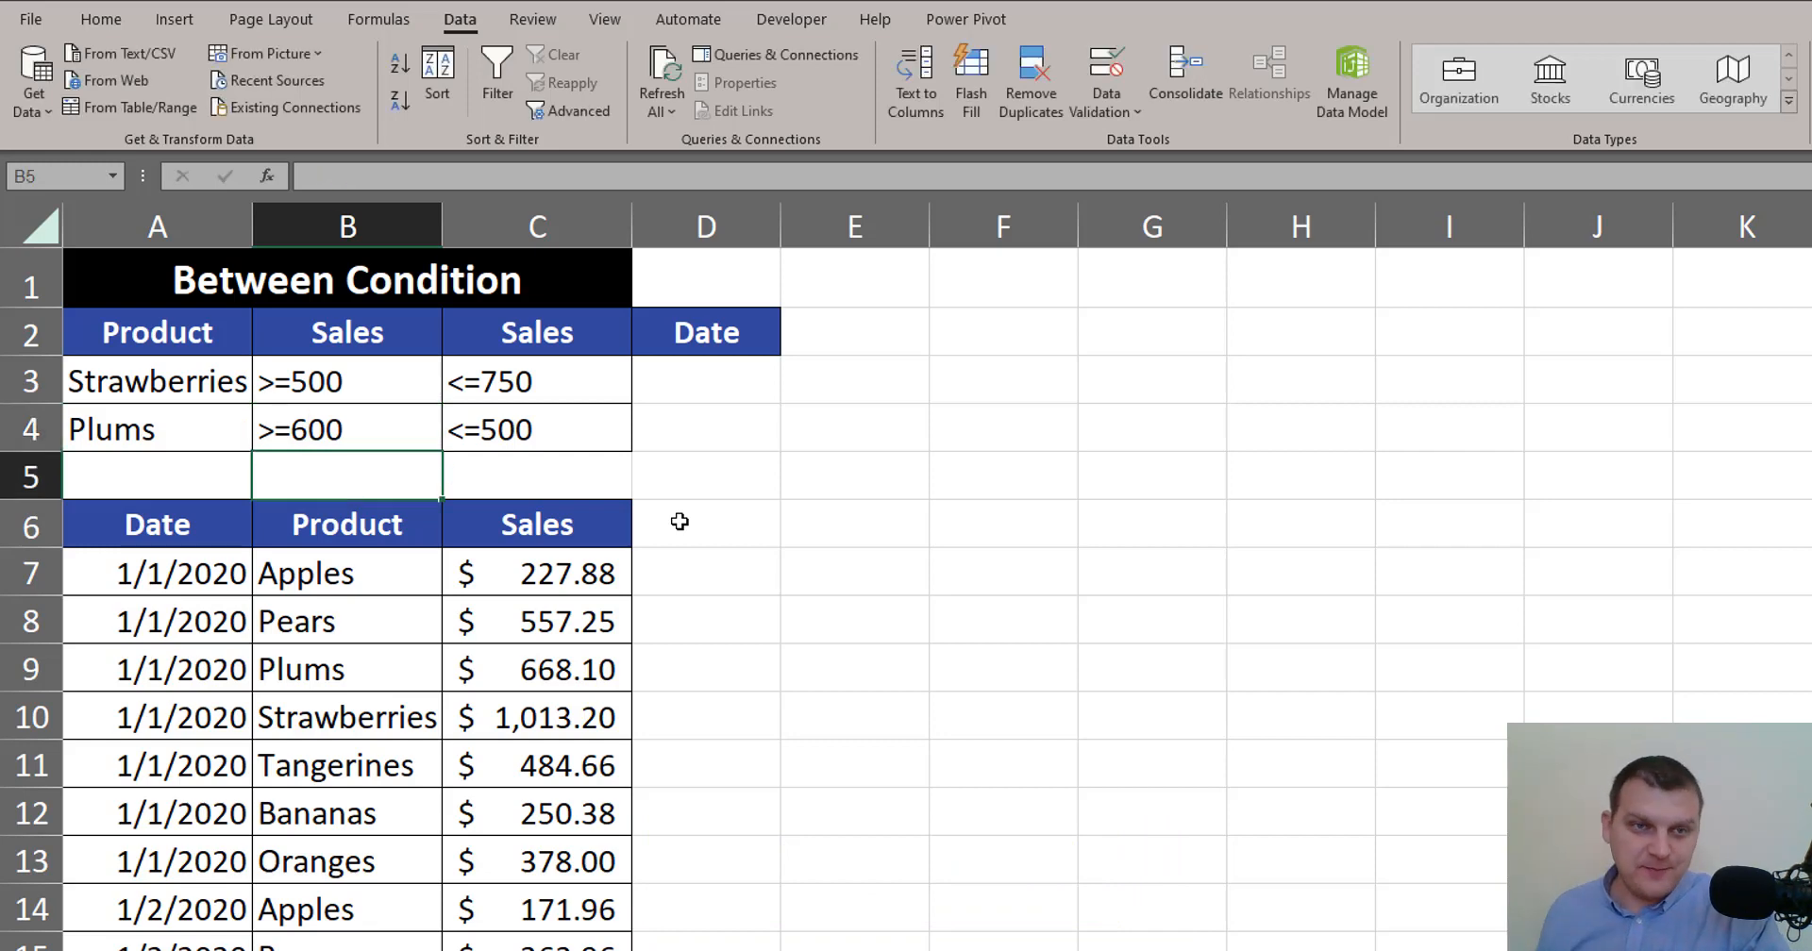
pyautogui.click(517, 433)
pyautogui.click(332, 413)
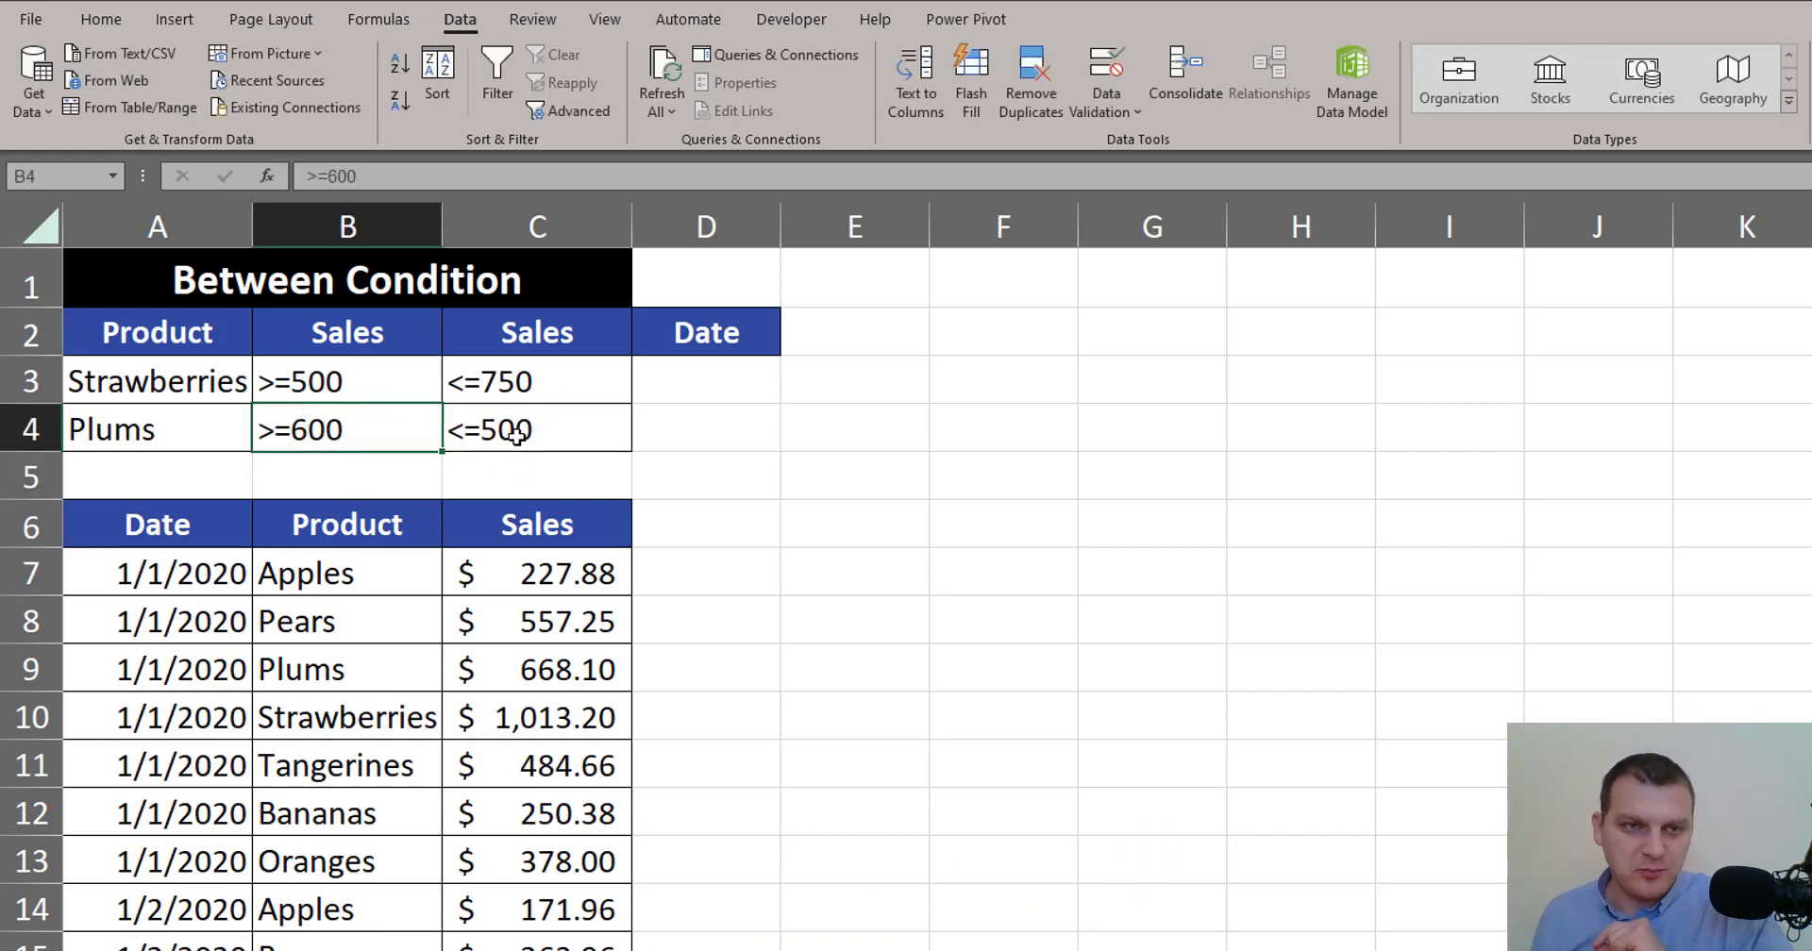
pyautogui.click(517, 432)
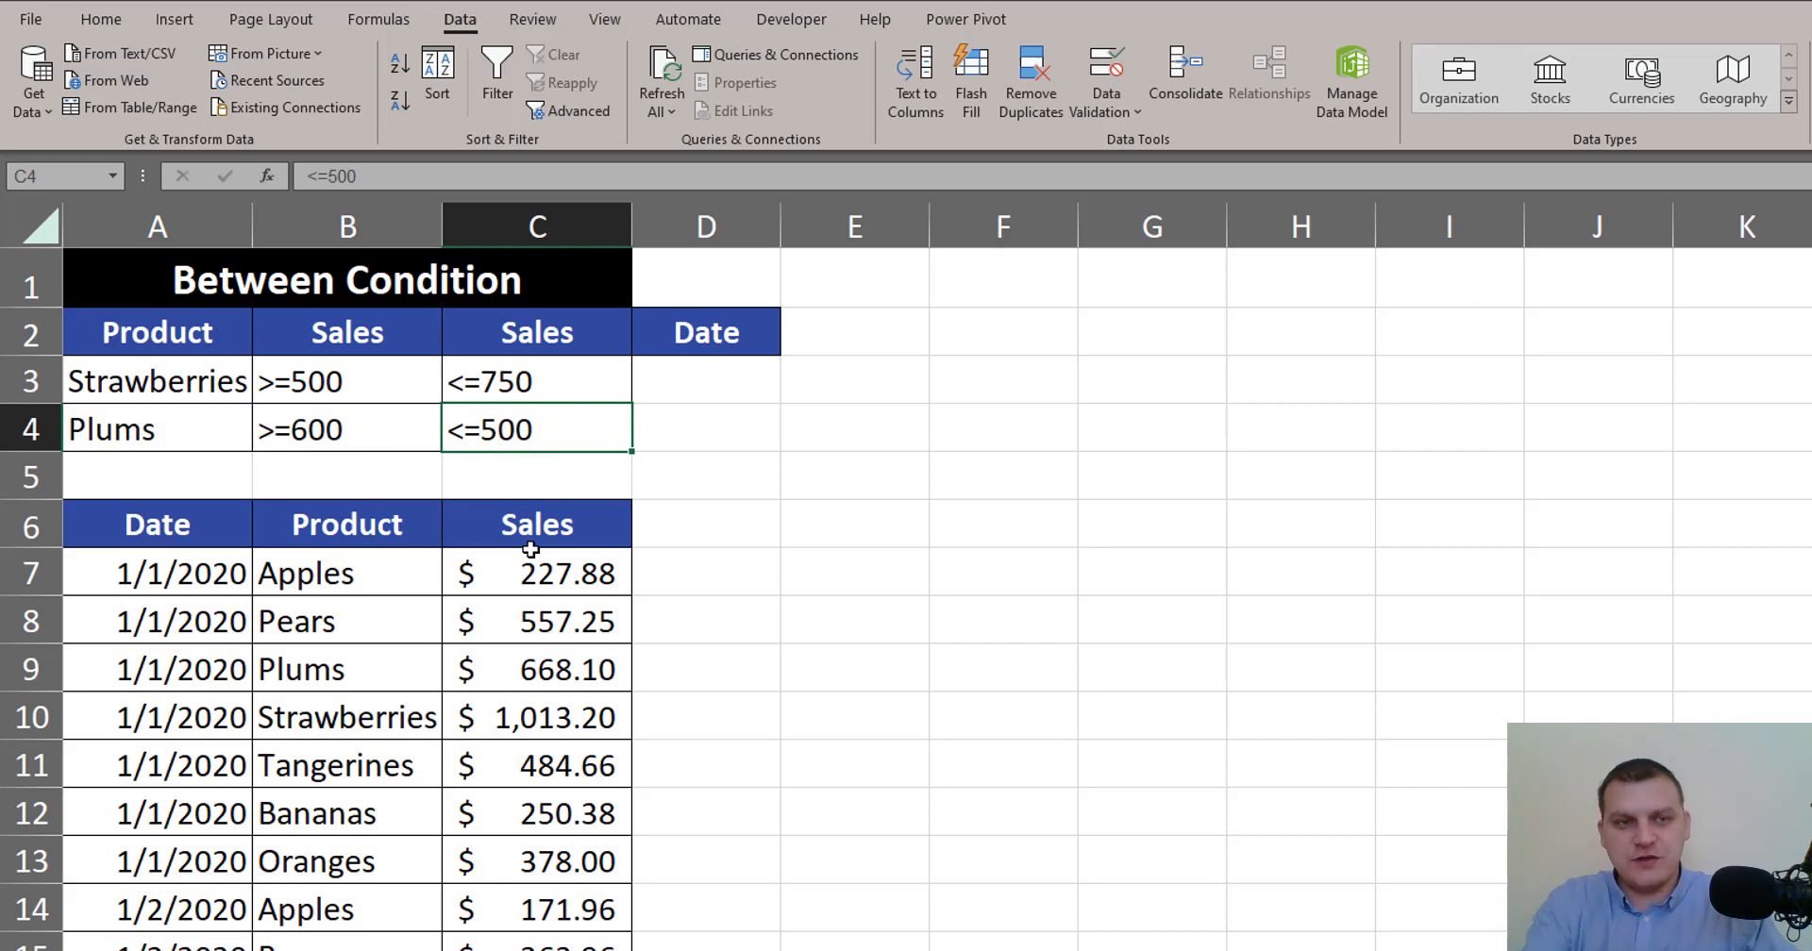
pyautogui.hotkey('ctrl', 'z')
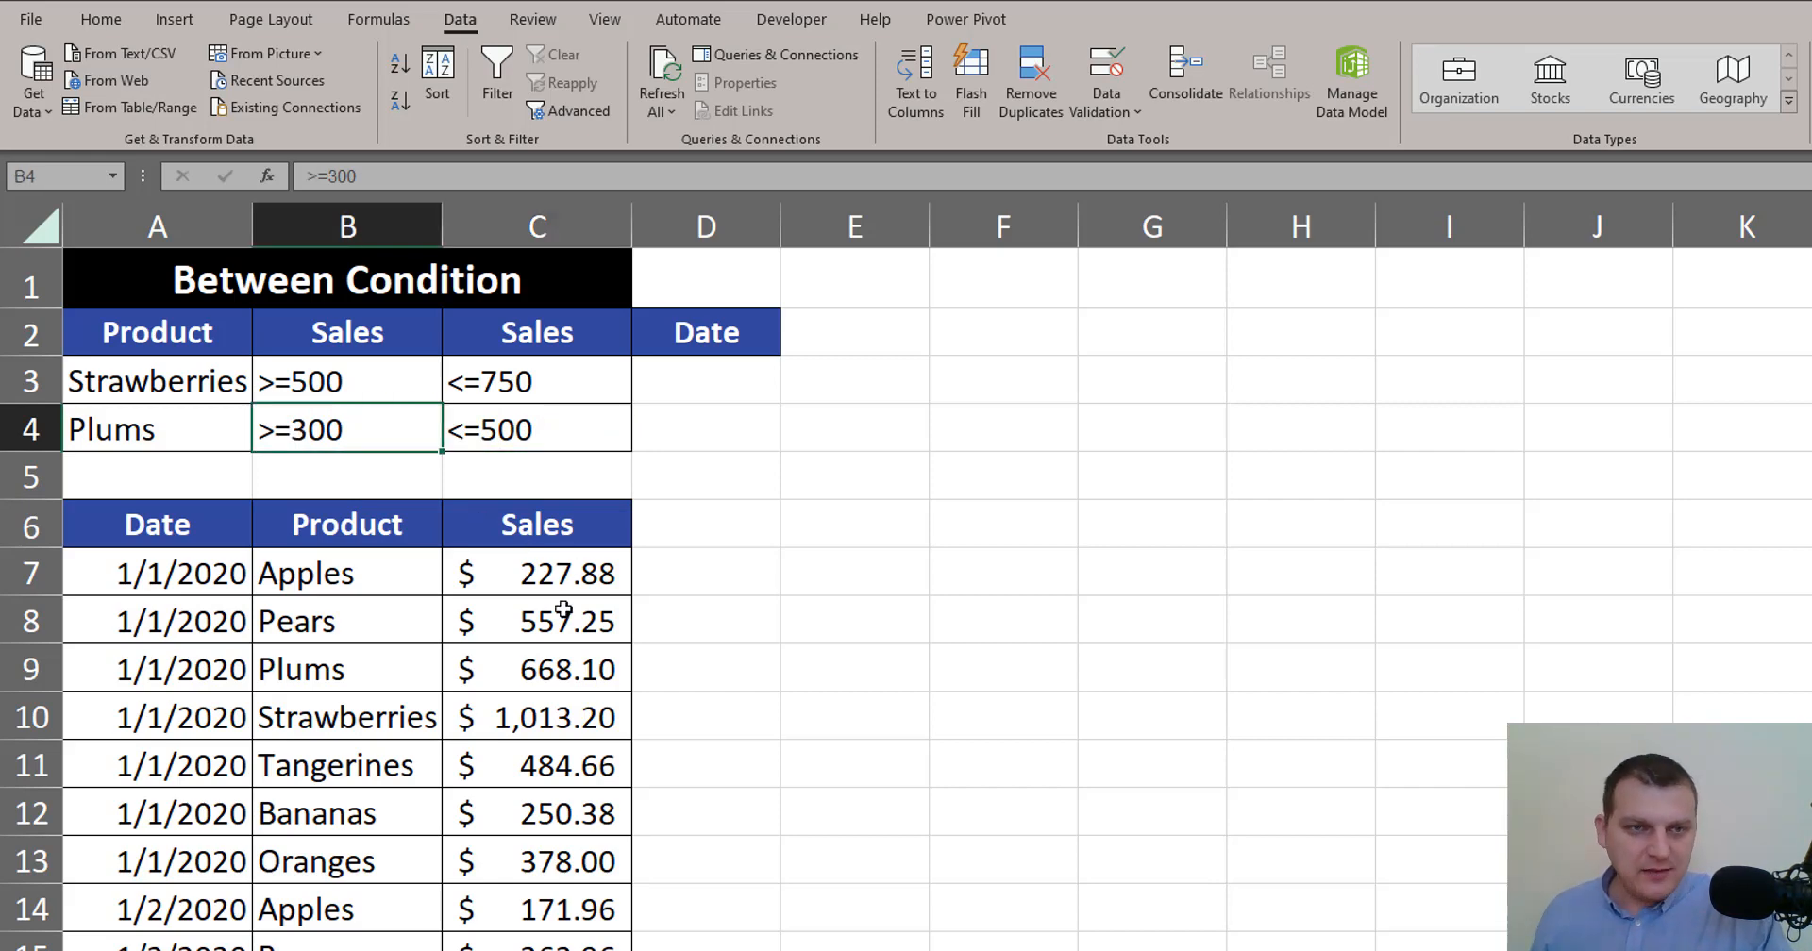
# - Set up an Advanced Filter on the sales data that copies to another location, with criteria range A2:C4
pyautogui.click(542, 575)
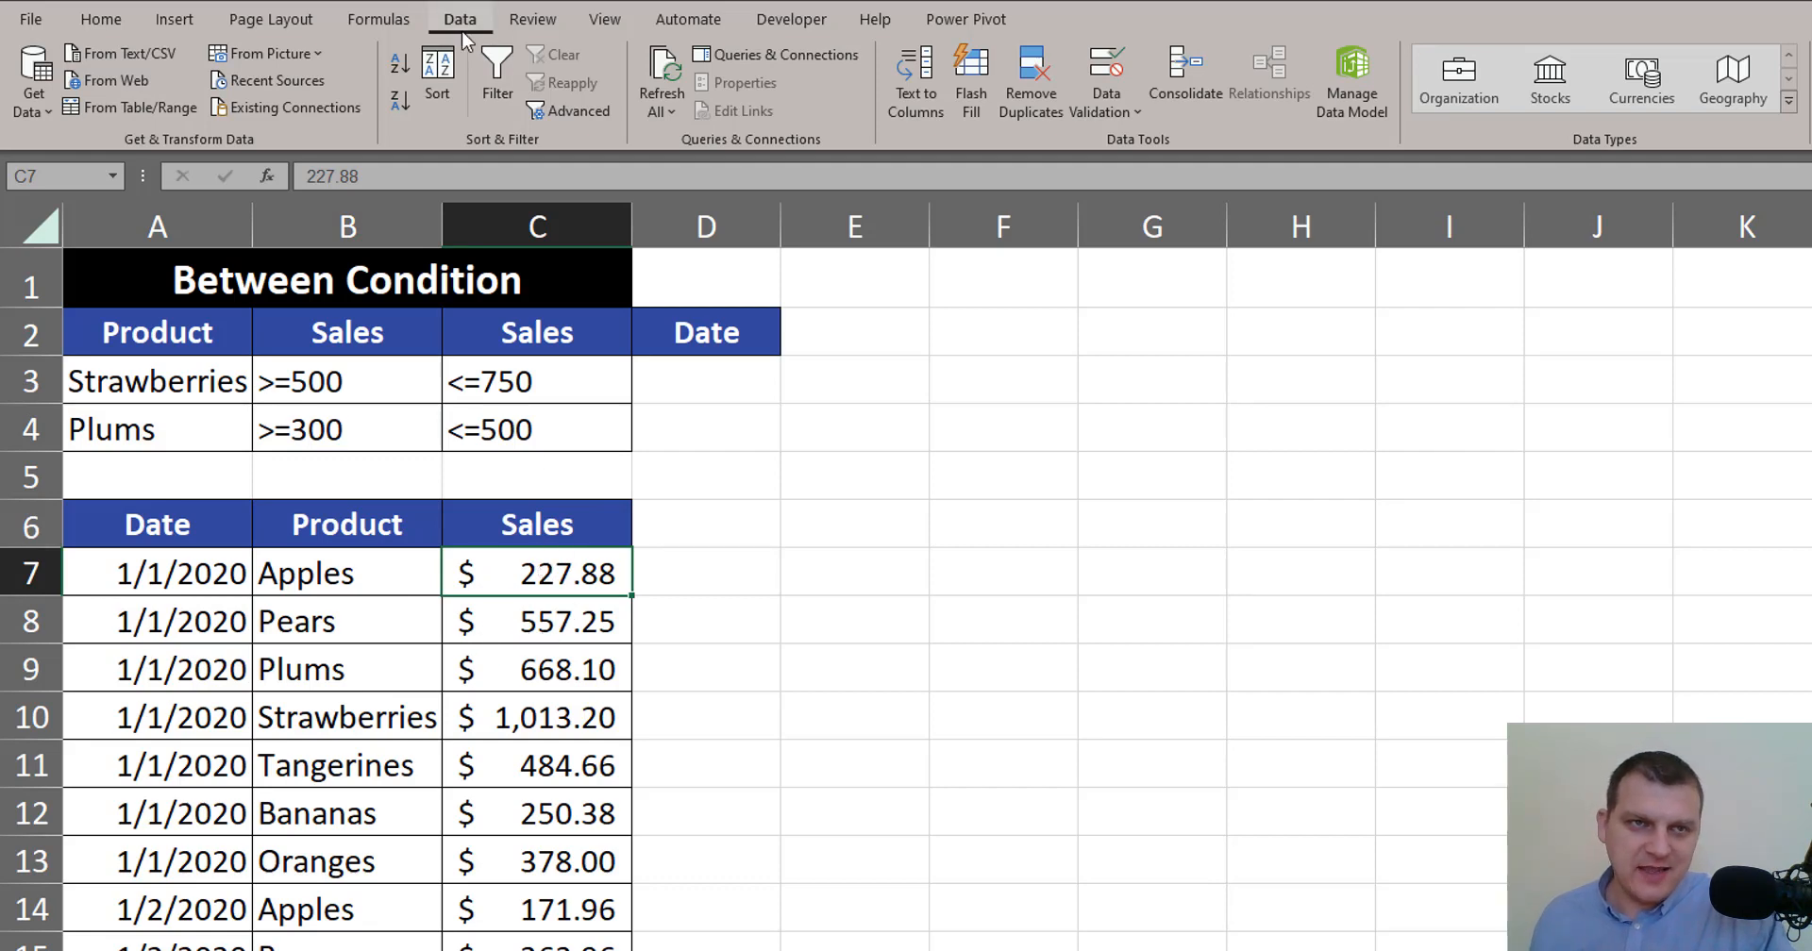
pyautogui.click(559, 113)
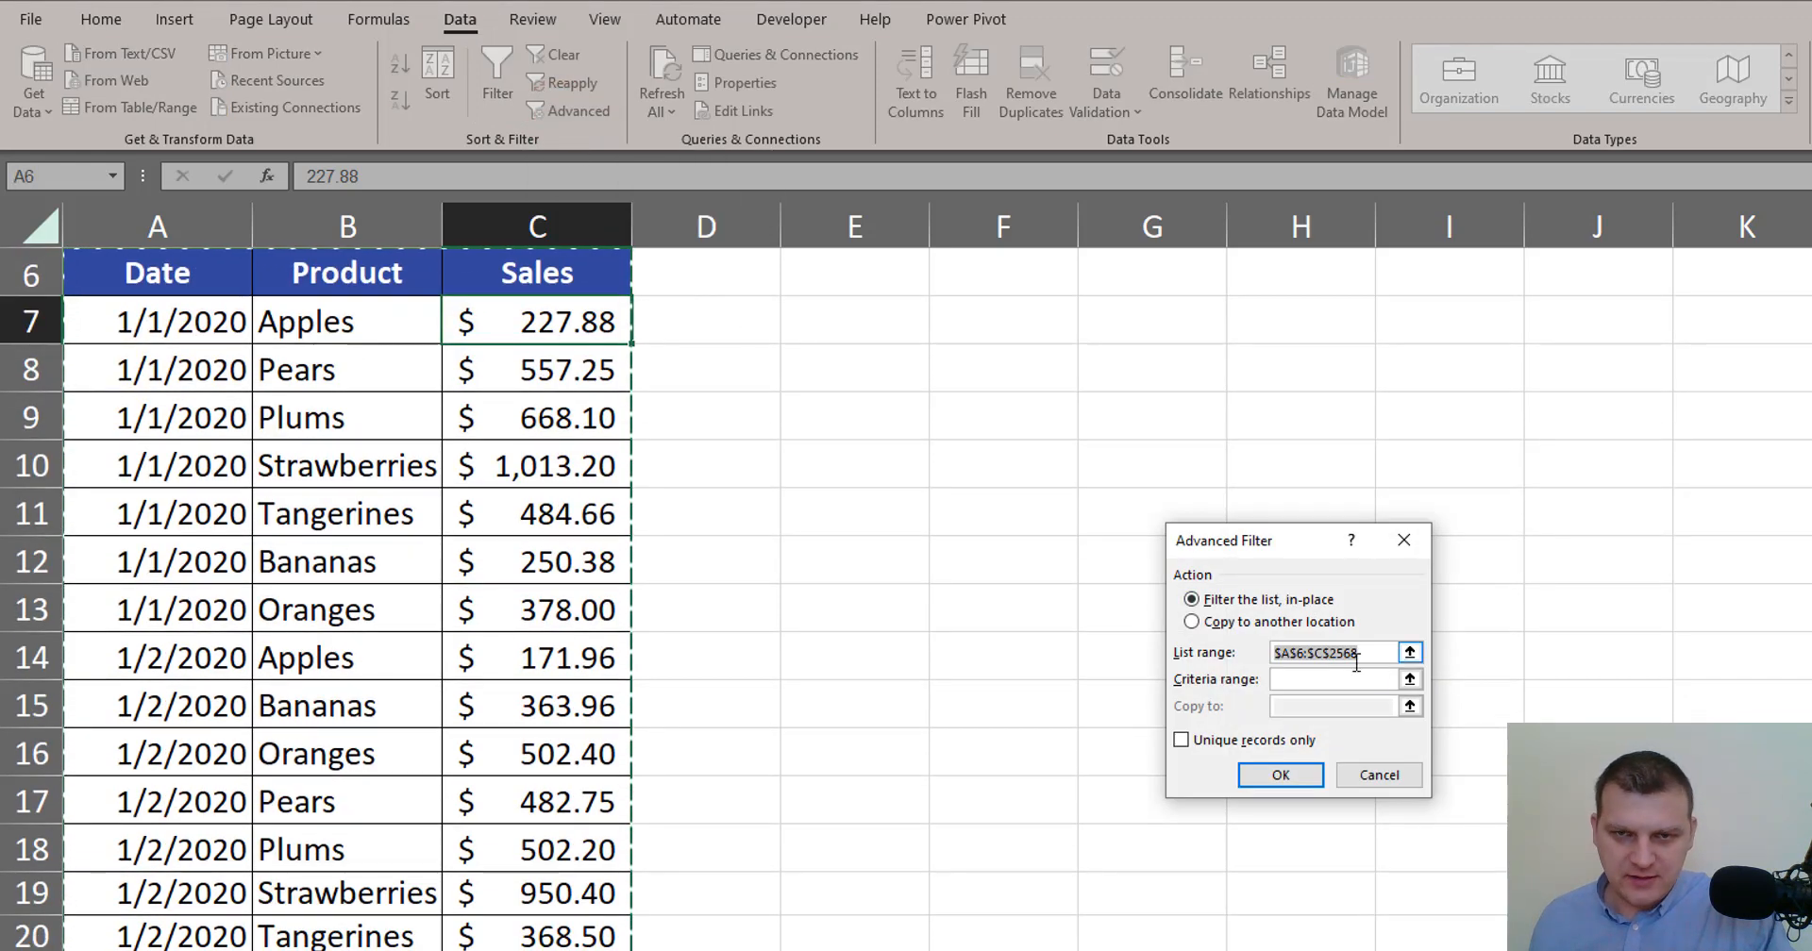
pyautogui.click(1253, 624)
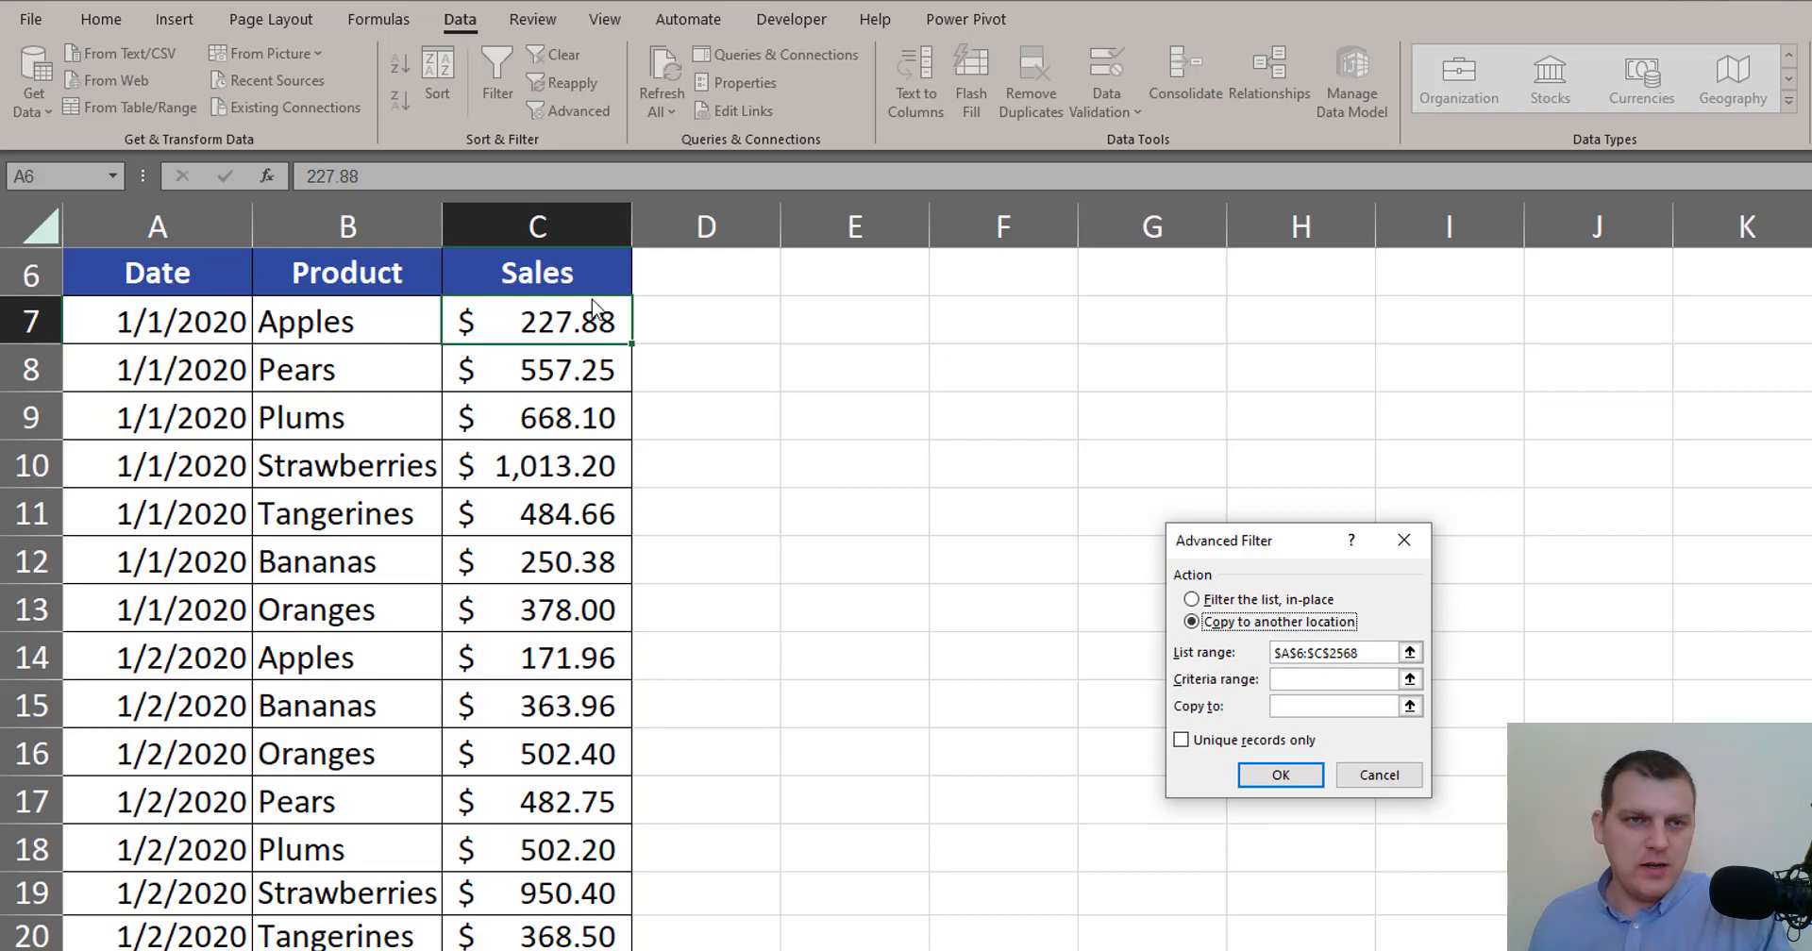
pyautogui.click(1343, 673)
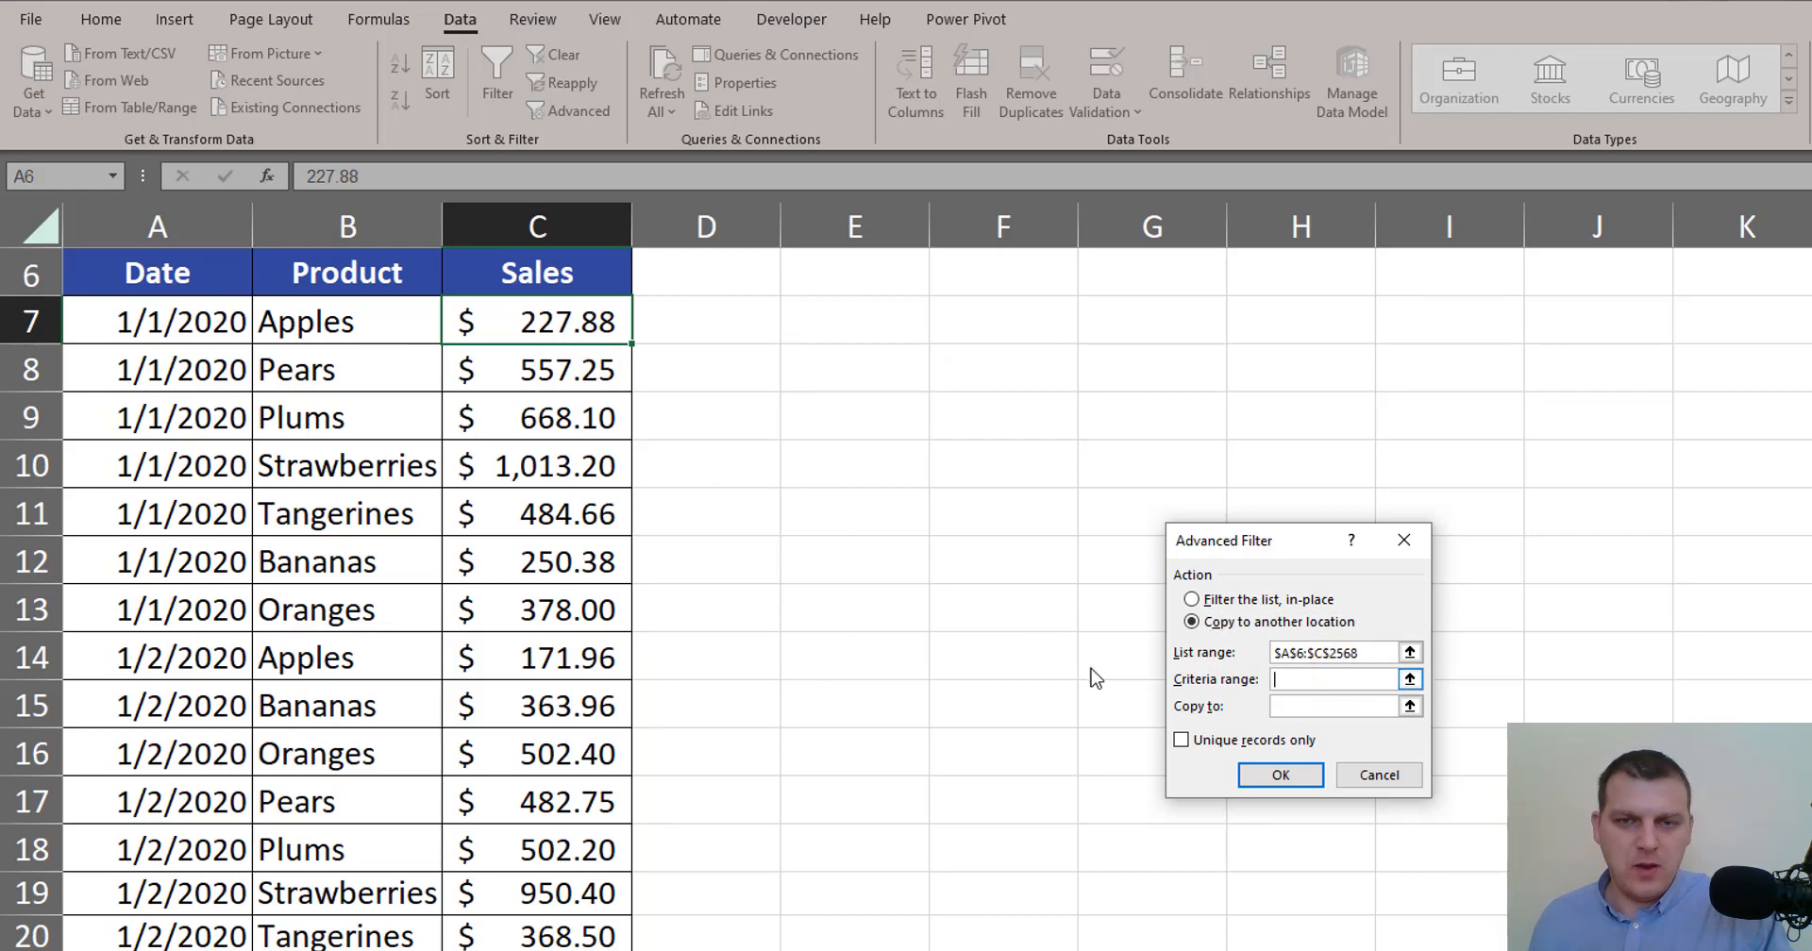
pyautogui.scroll(2, 566, 425)
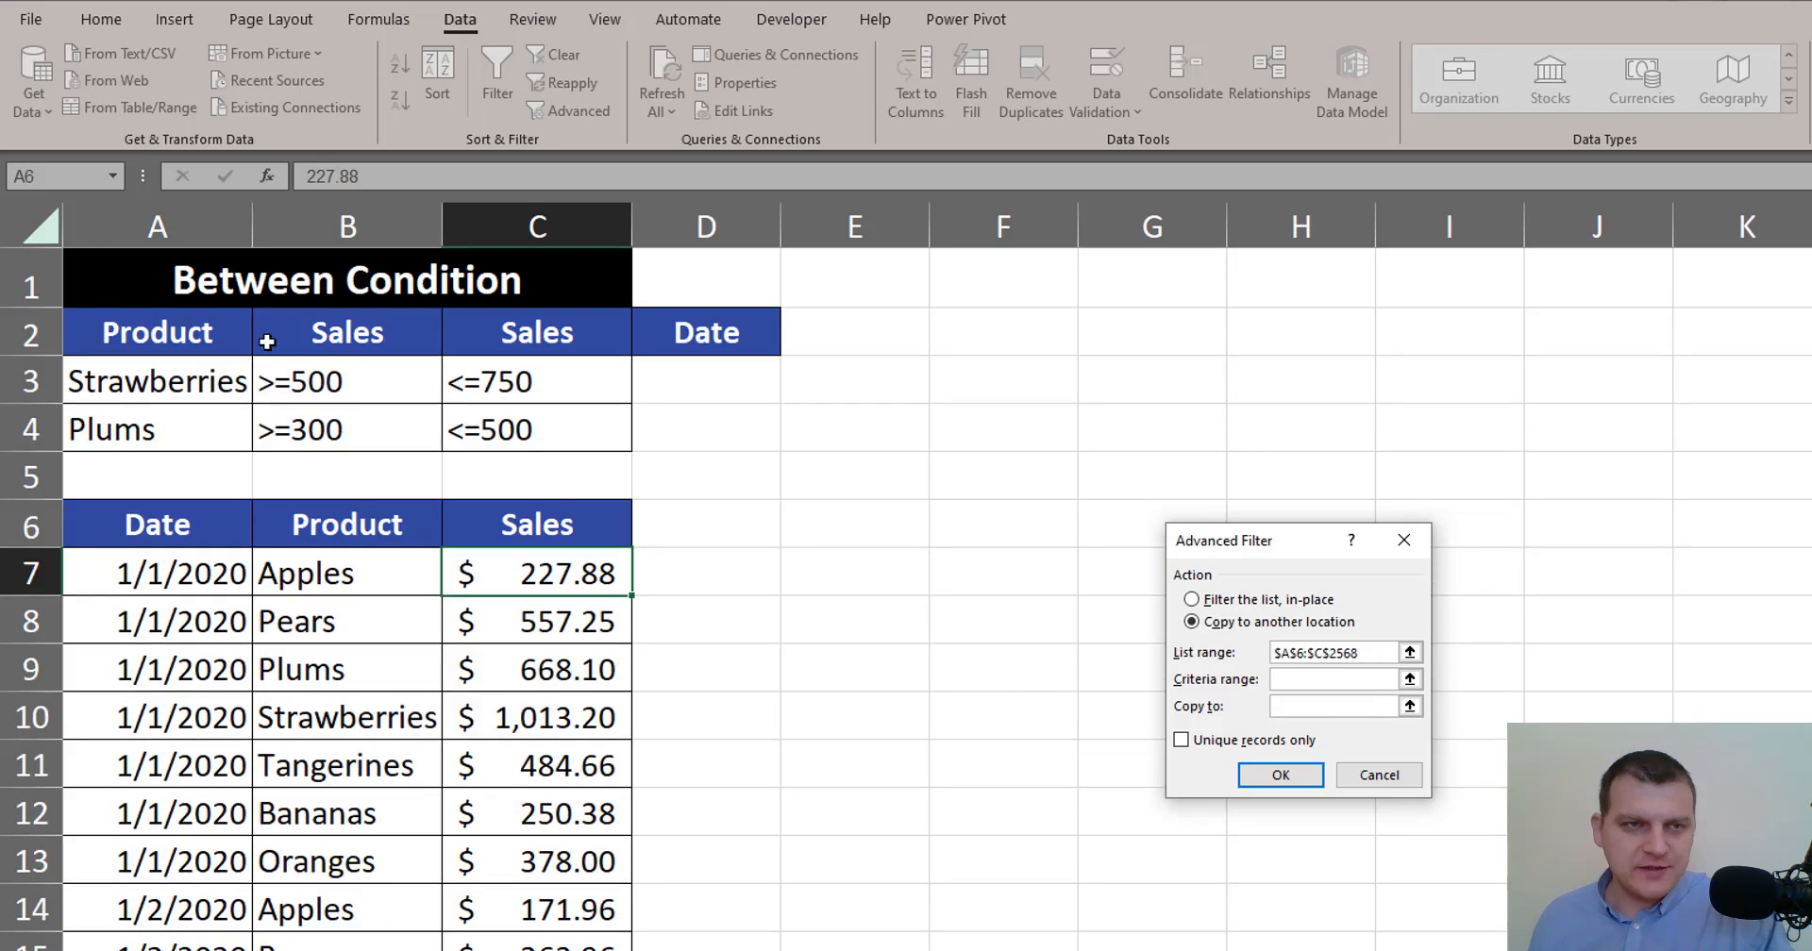
pyautogui.moveTo(156, 330); pyautogui.dragTo(505, 442)
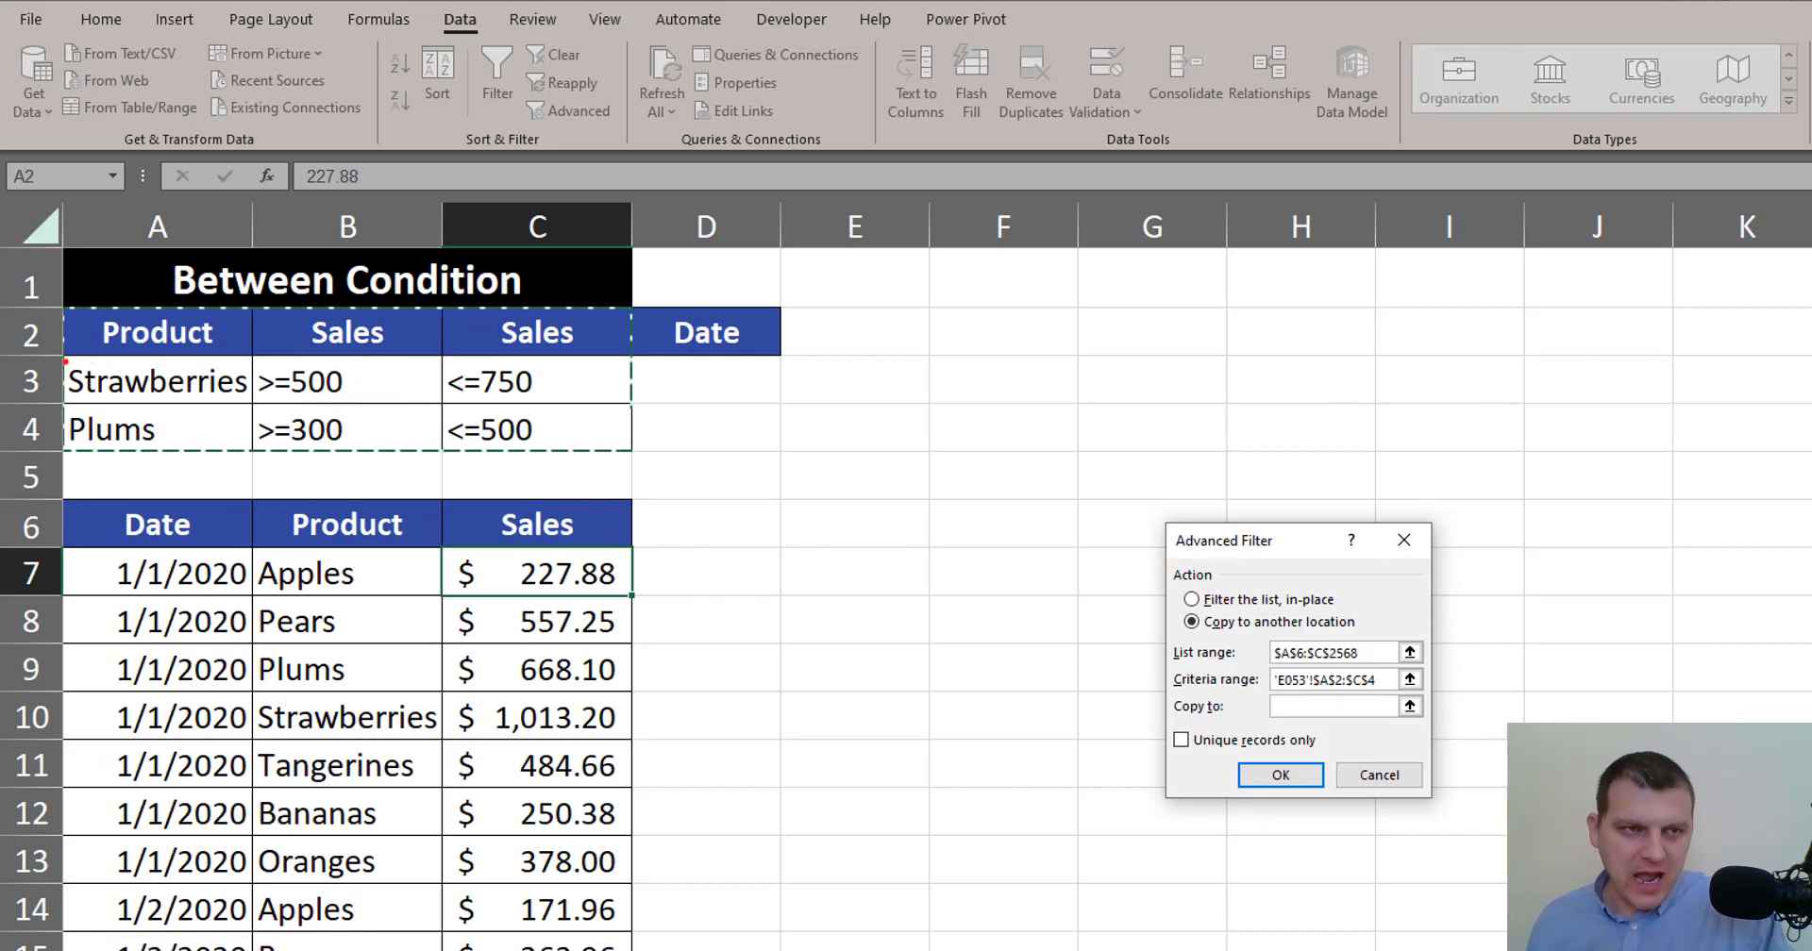
# - Try extending the criteria range to A2:D4 so it includes the empty Date column
pyautogui.moveTo(66, 361)
pyautogui.mouseDown()
pyautogui.moveTo(85, 378)
pyautogui.moveTo(625, 404)
pyautogui.mouseUp()
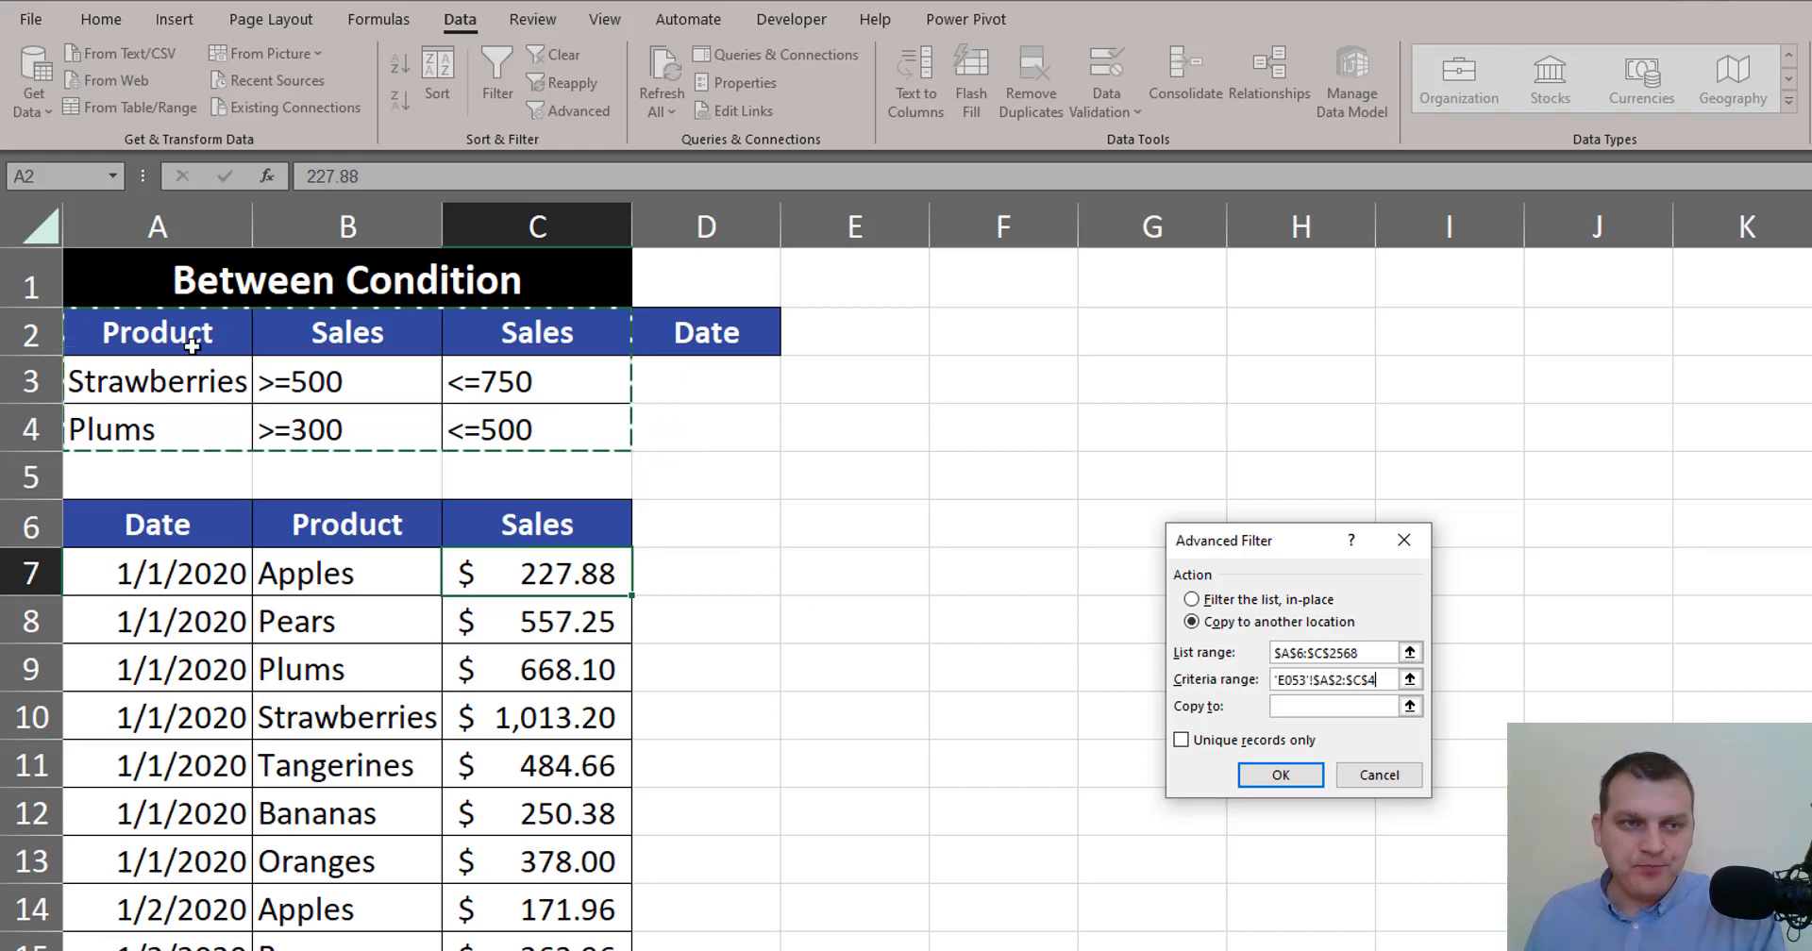
pyautogui.moveTo(180, 345)
pyautogui.mouseDown()
pyautogui.moveTo(494, 427)
pyautogui.moveTo(732, 445)
pyautogui.mouseUp()
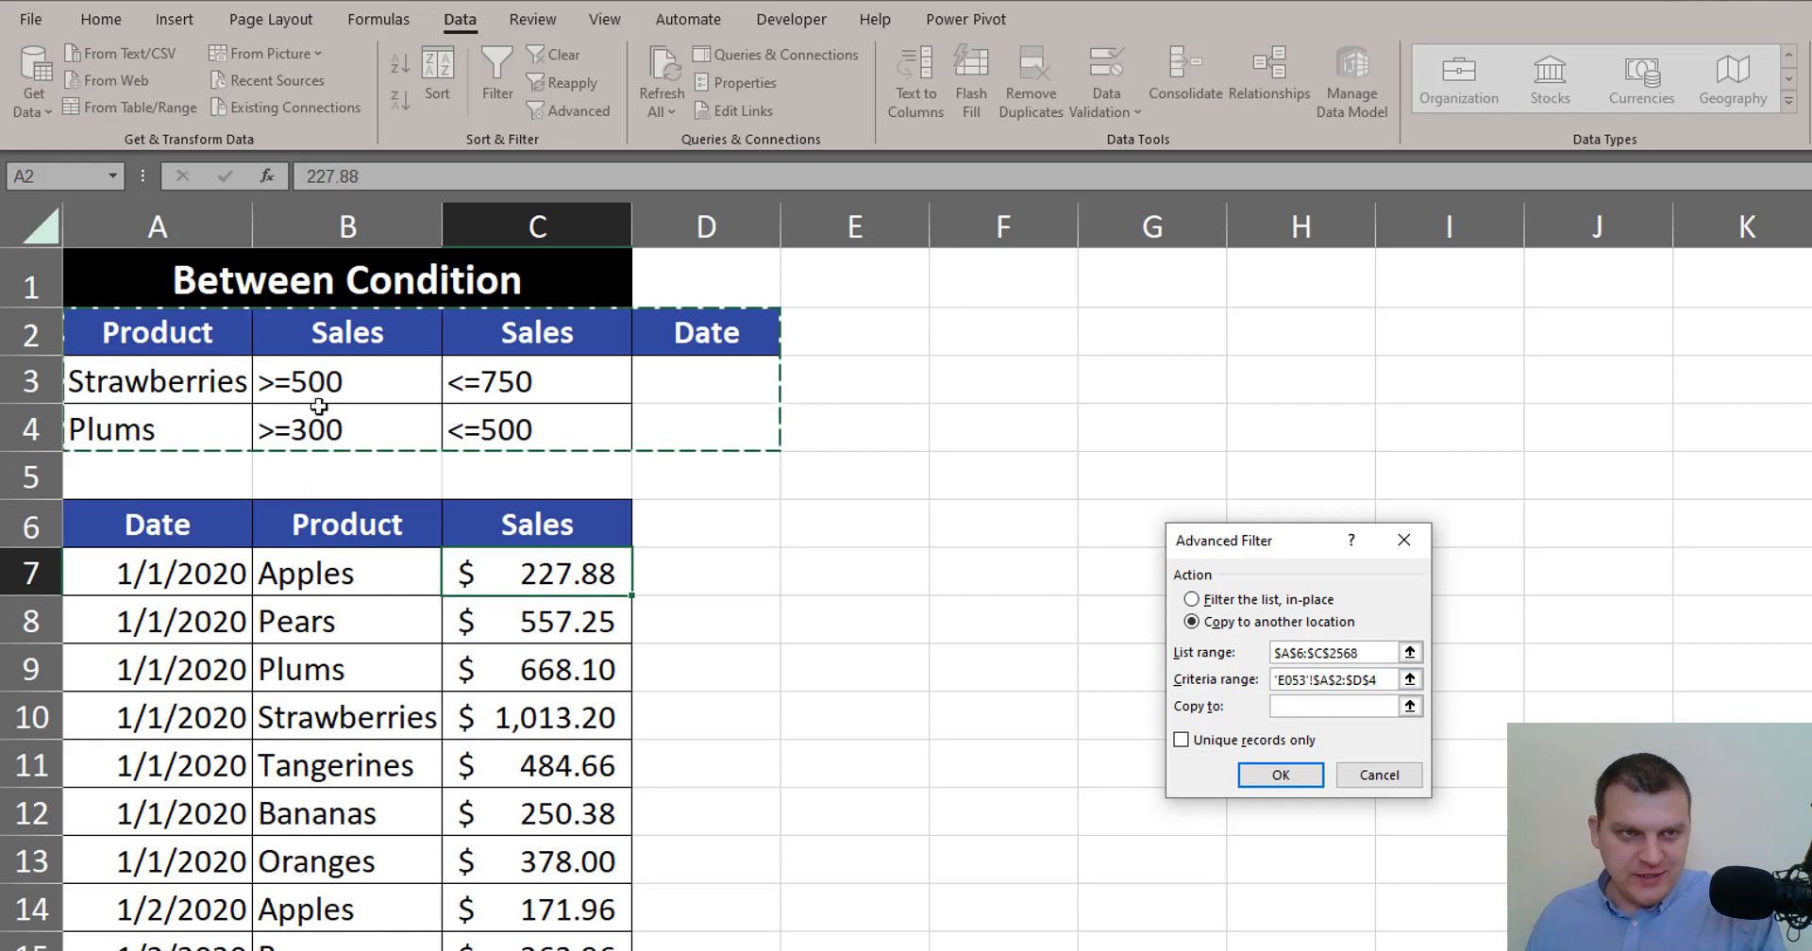
pyautogui.click(207, 337)
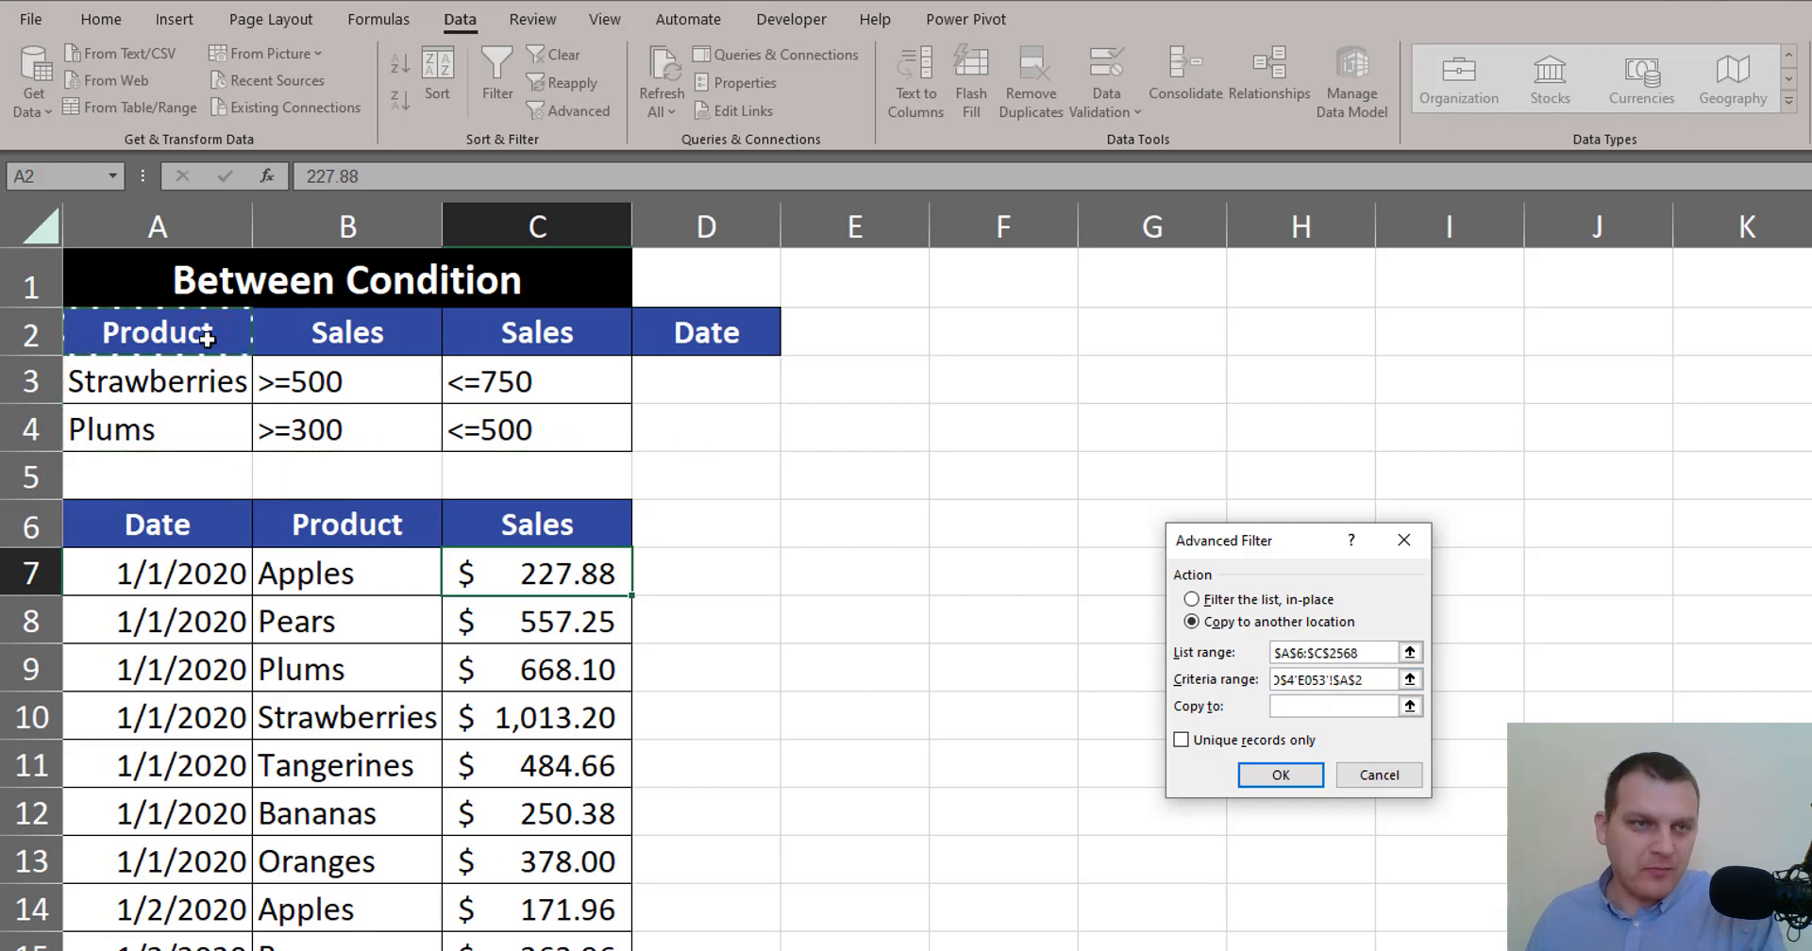
pyautogui.moveTo(207, 337); pyautogui.dragTo(738, 435)
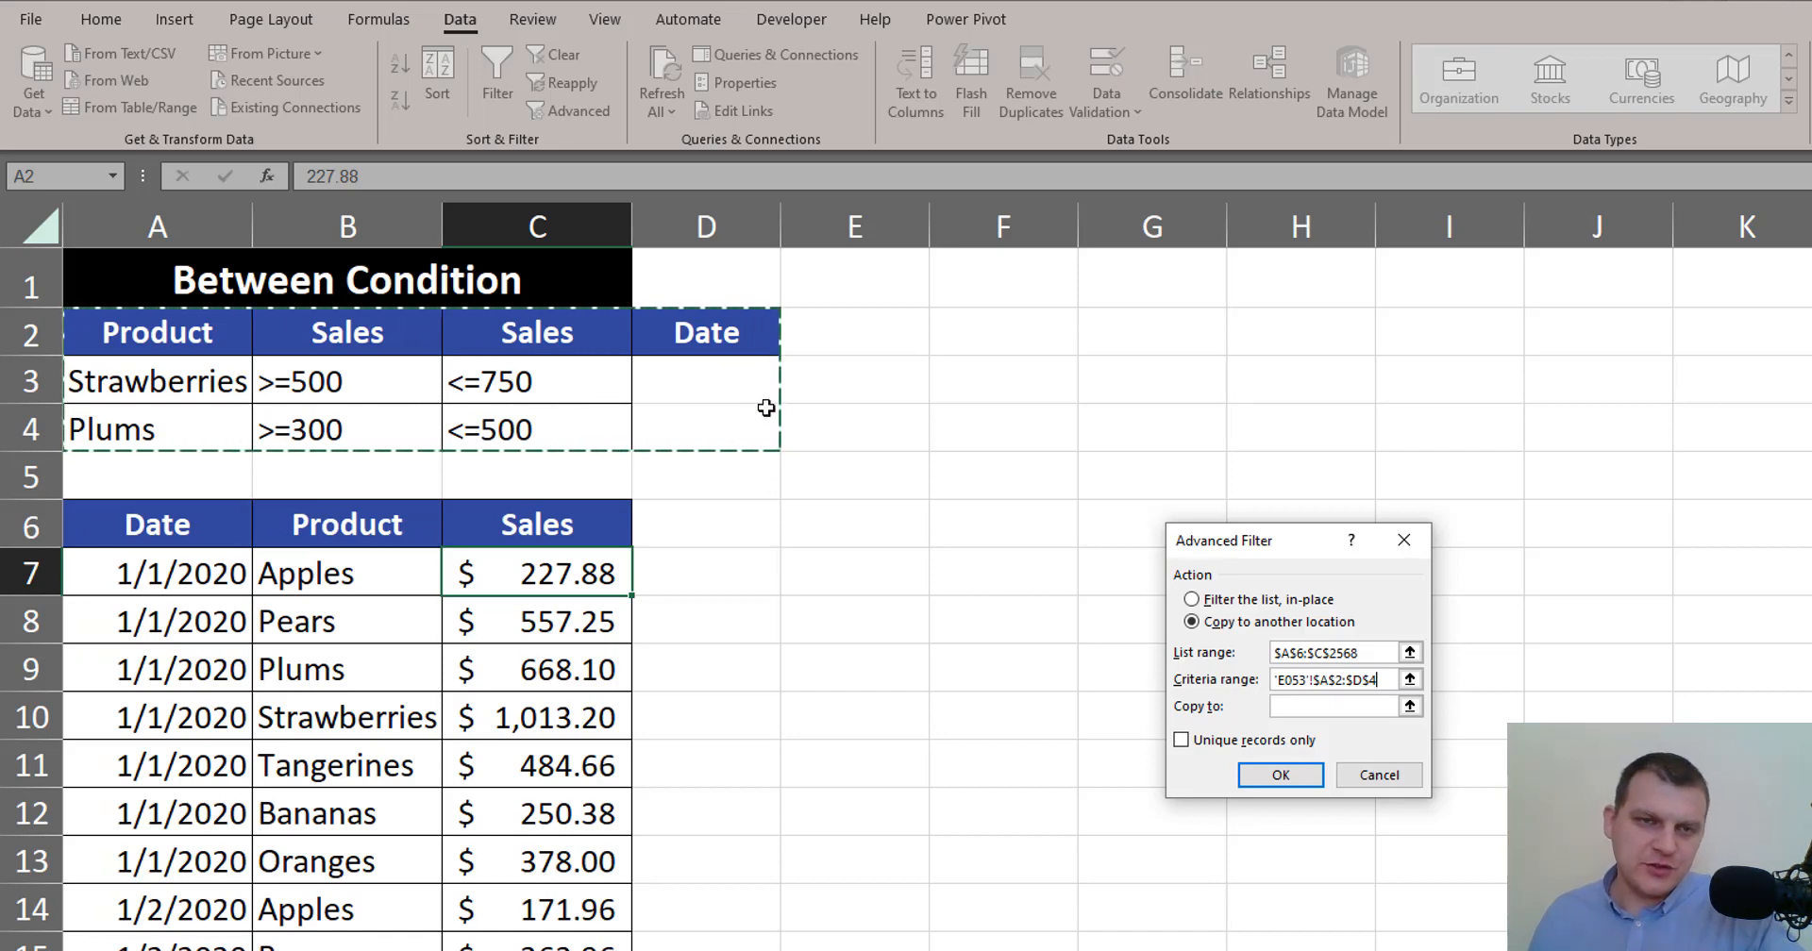
# - Set the criteria range to A2:C4, choose E6 as the copy destination and run the Advanced Filter
pyautogui.moveTo(189, 338); pyautogui.dragTo(634, 443)
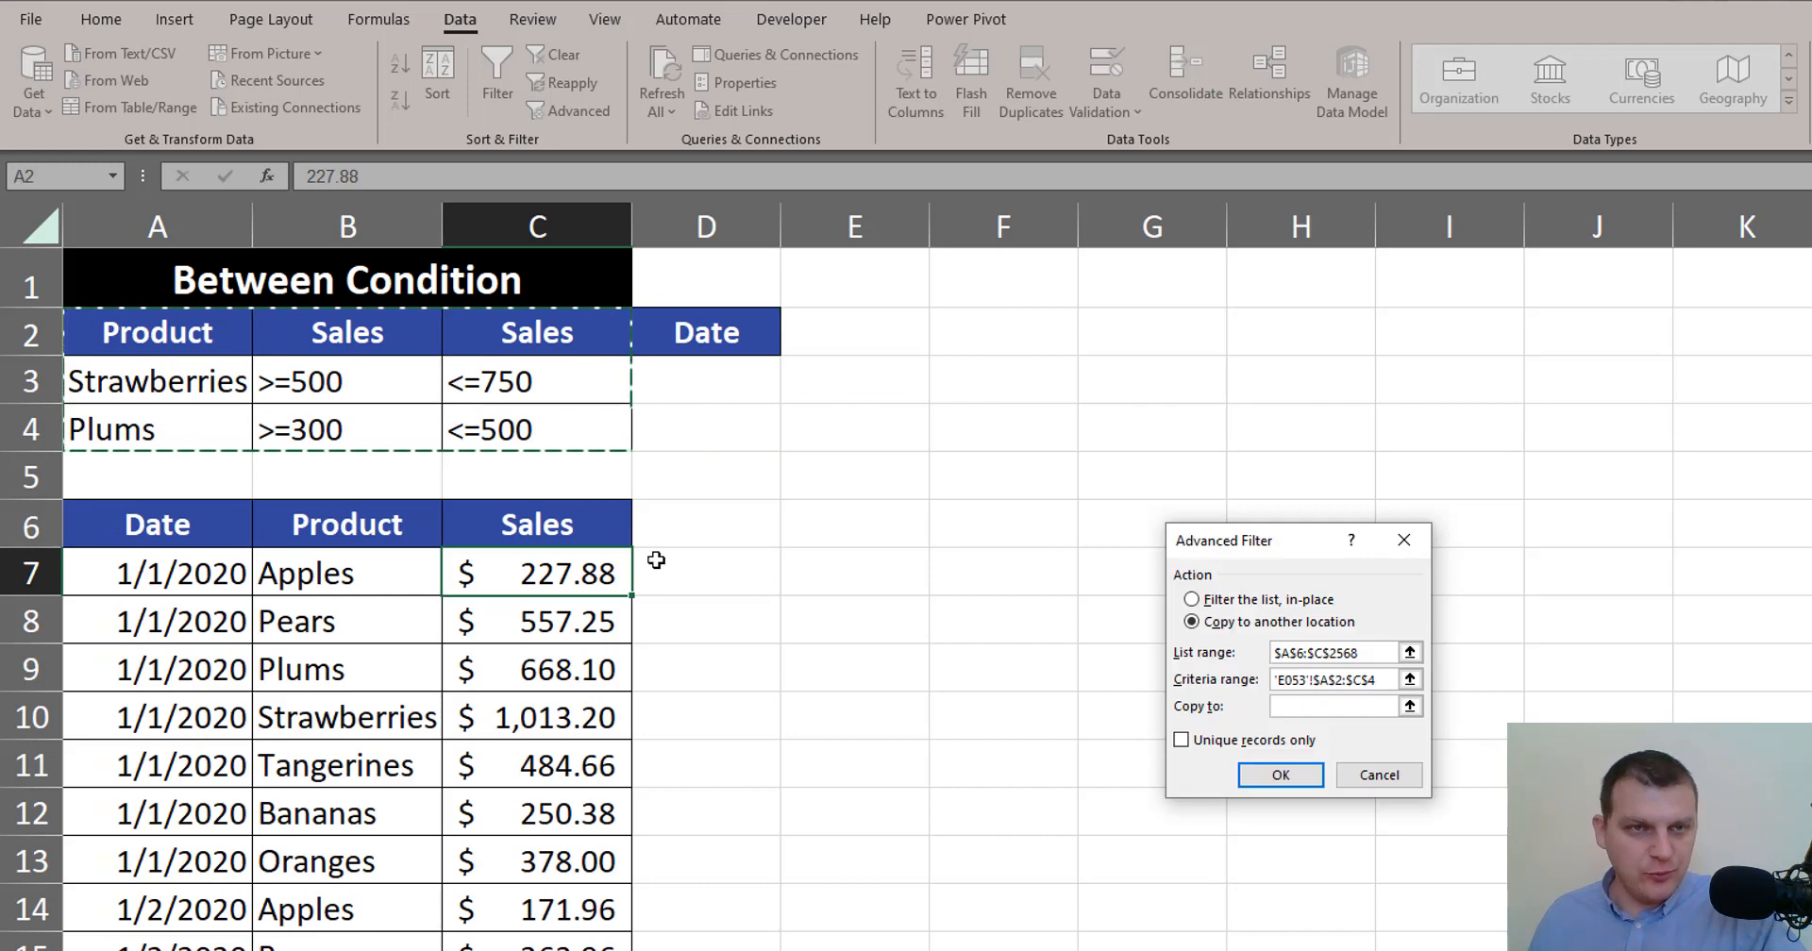
pyautogui.click(1305, 707)
pyautogui.click(821, 526)
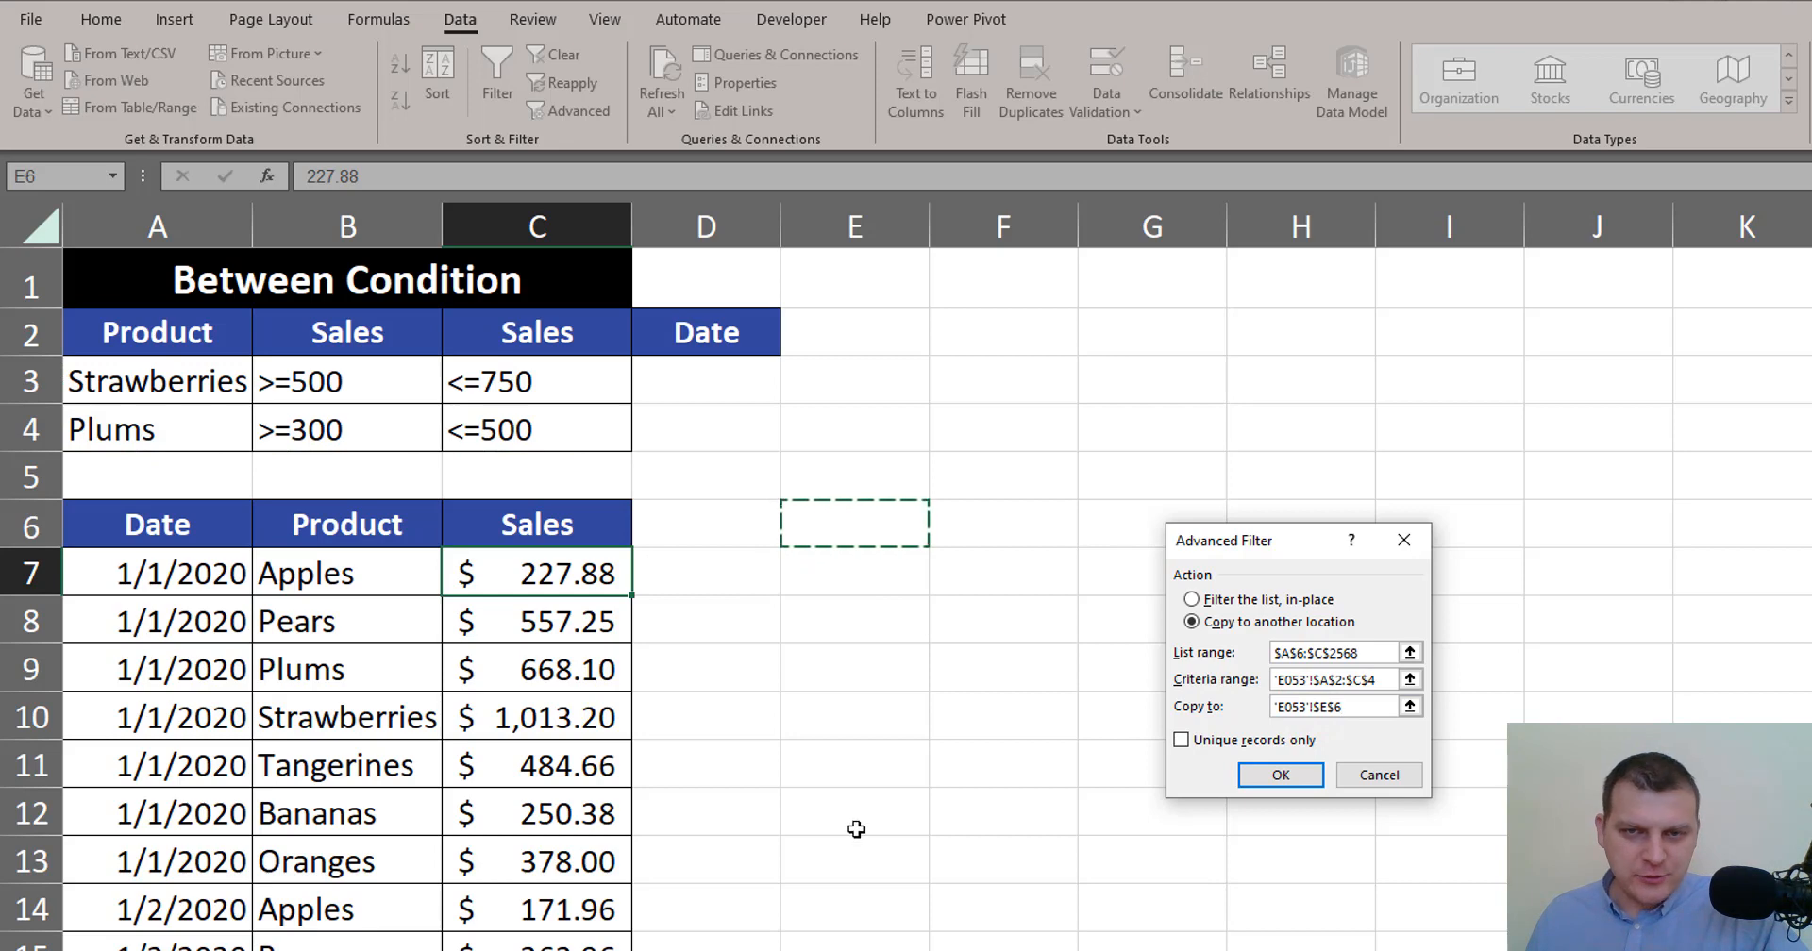
pyautogui.click(1278, 776)
# - Fit columns E and F to their contents and check the first Plums result against the Plums sales limits
pyautogui.doubleClick(928, 222)
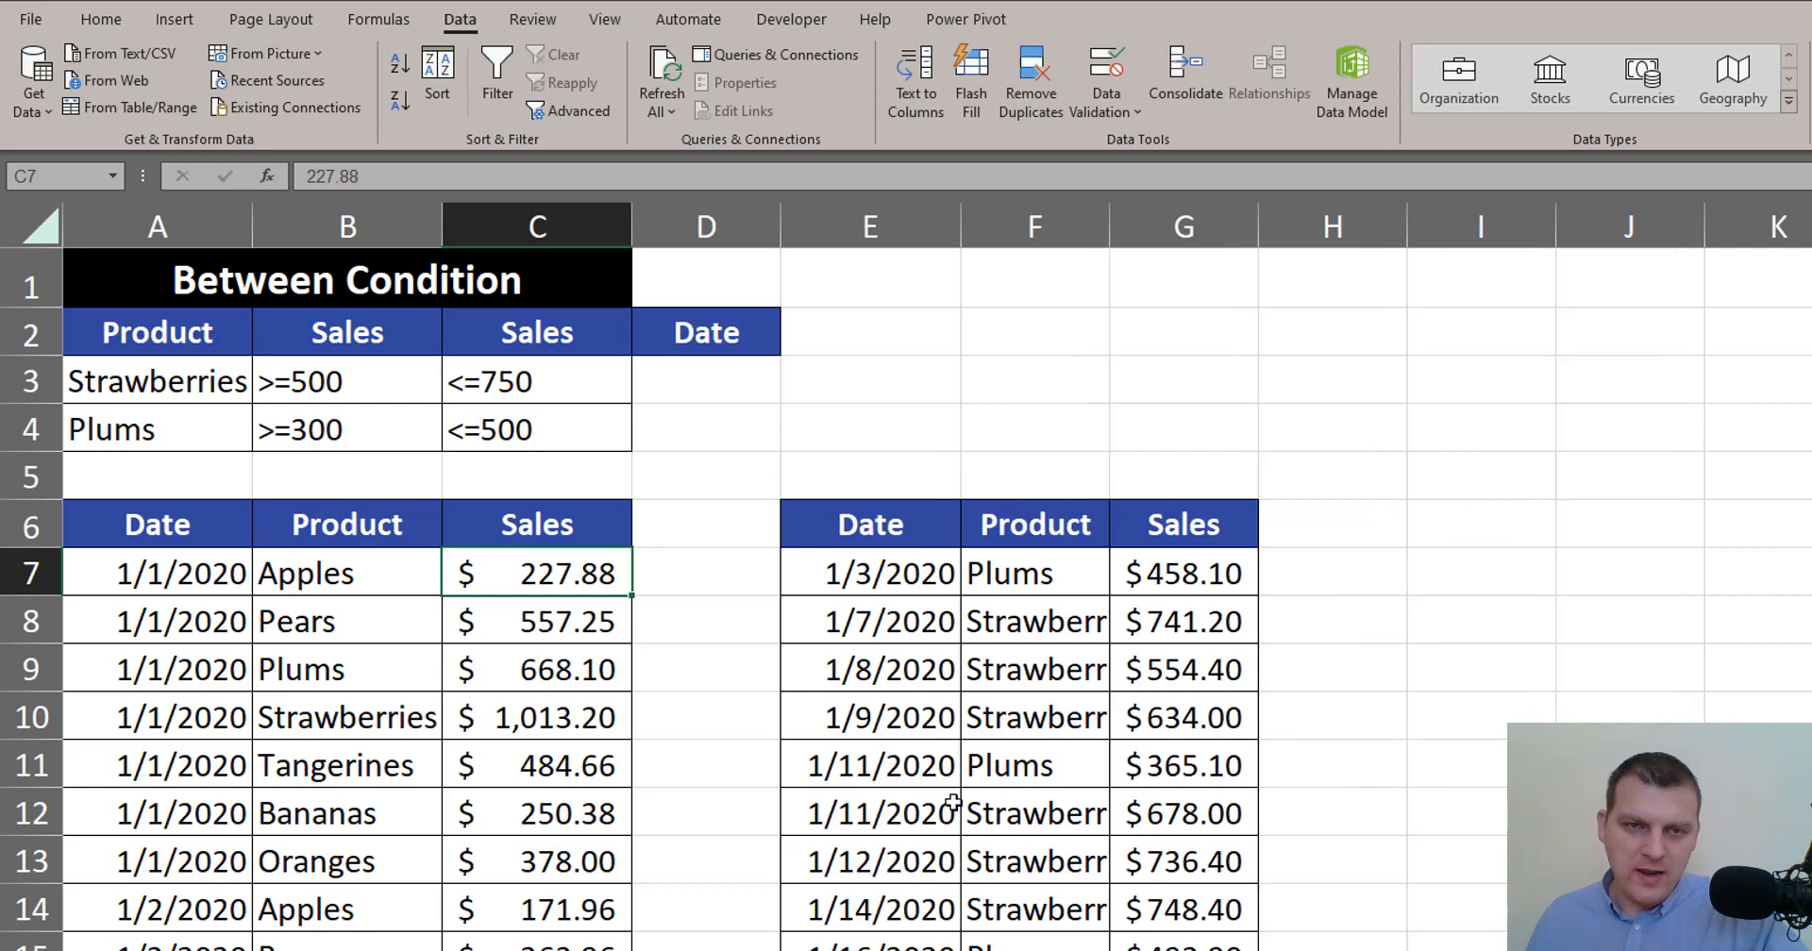
pyautogui.doubleClick(1117, 222)
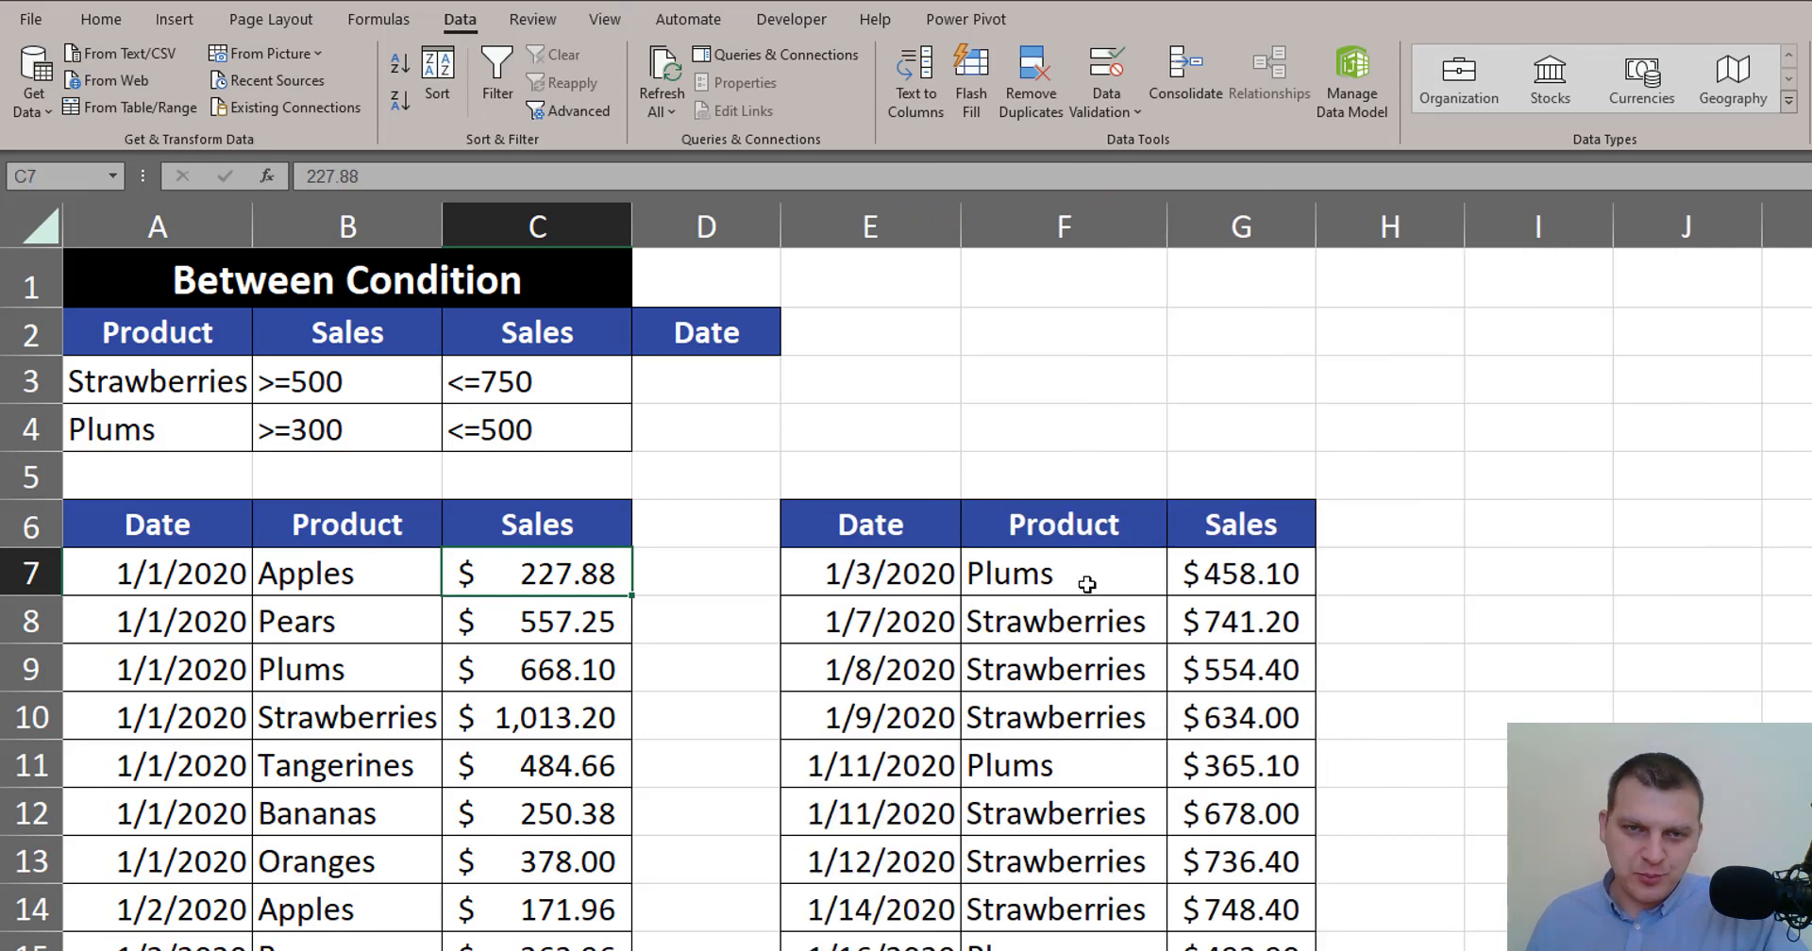
pyautogui.click(1084, 582)
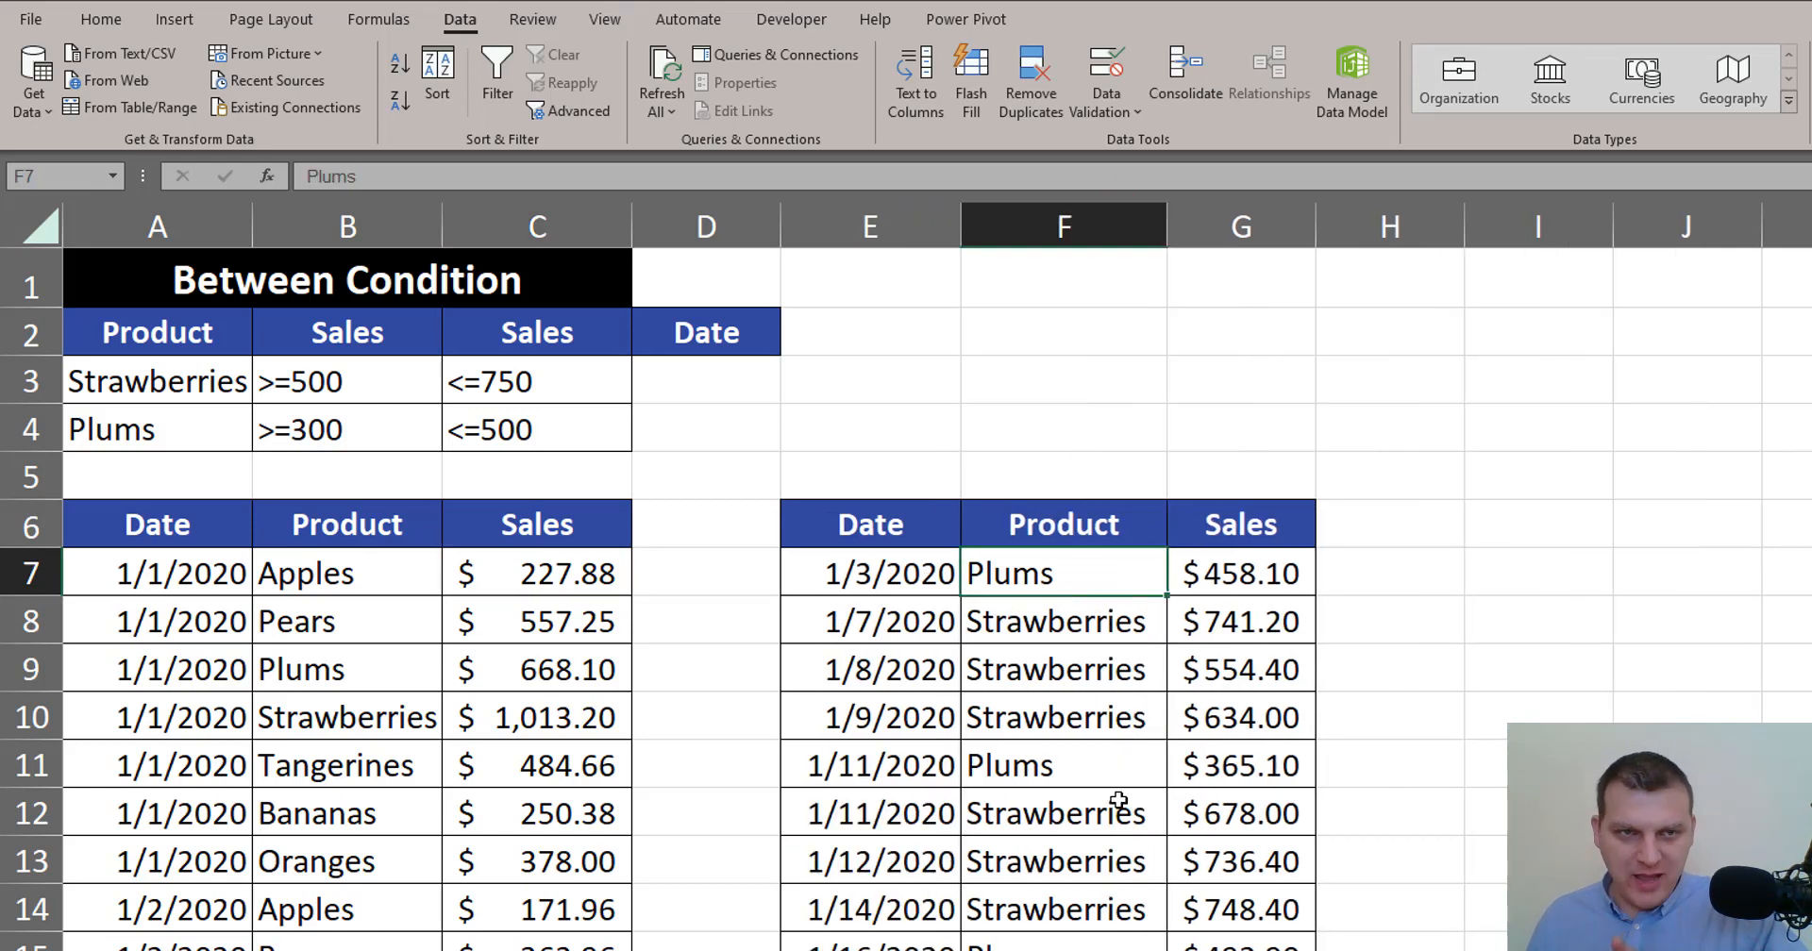
pyautogui.moveTo(338, 432); pyautogui.dragTo(501, 433)
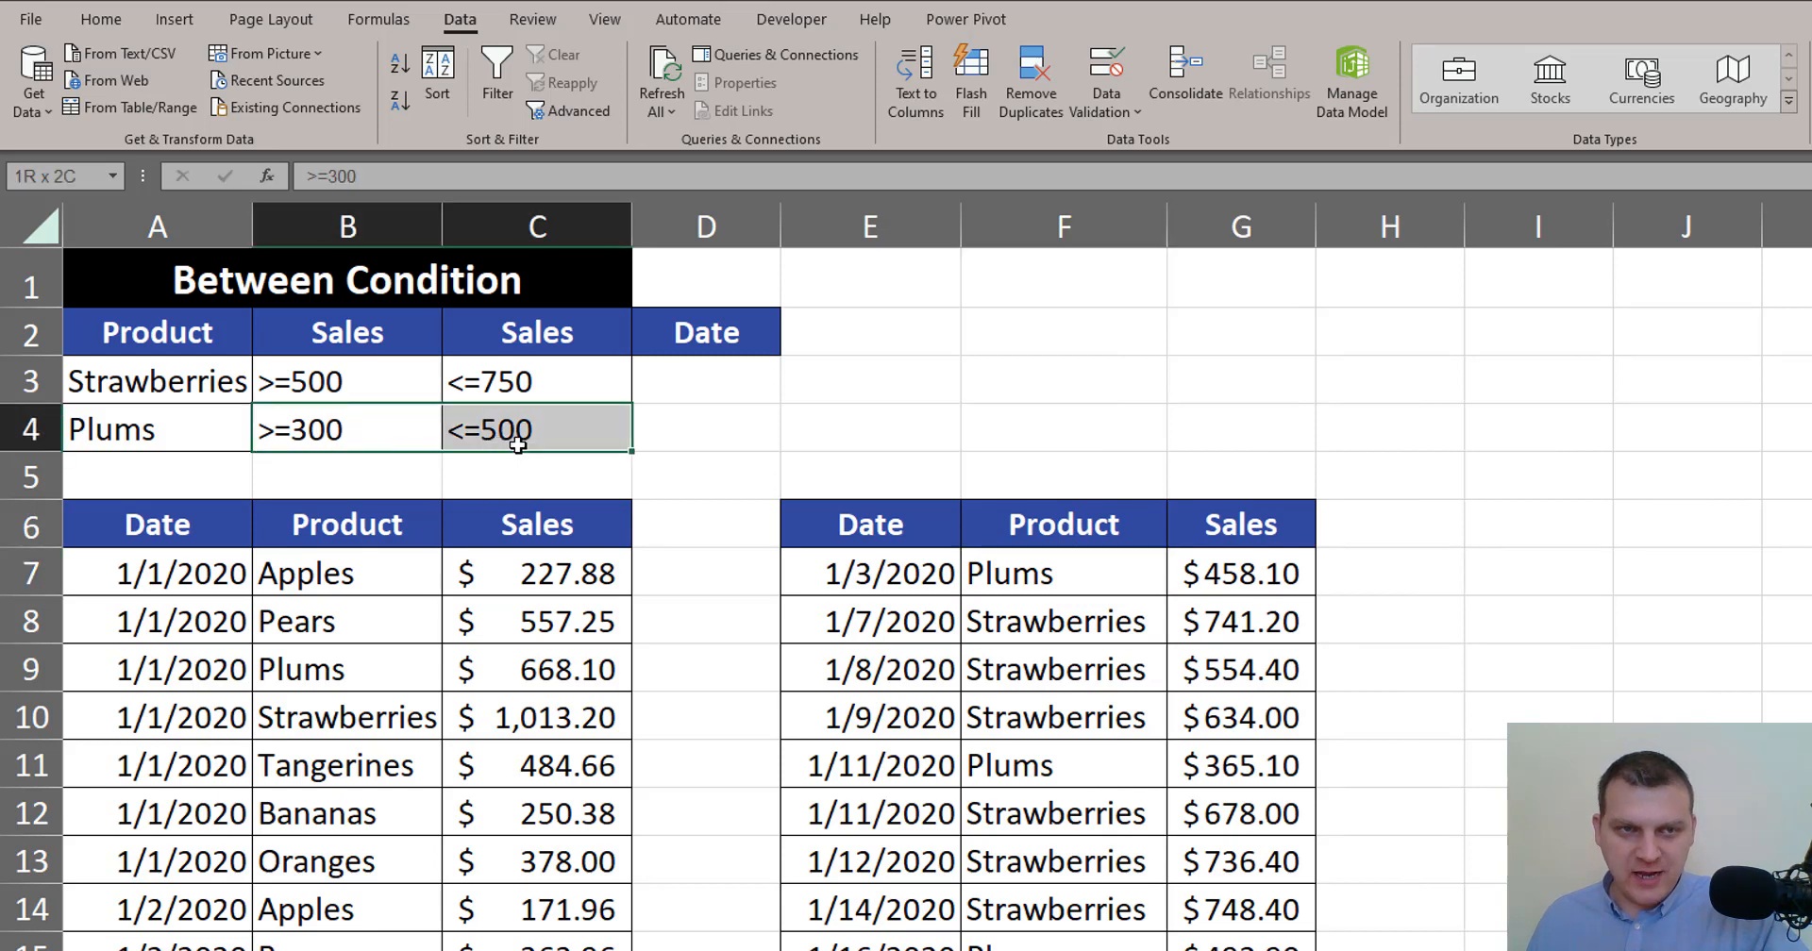
# - Check the extracted Strawberries and Plums sales and their dates against the between conditions in A3:C4
pyautogui.click(1074, 620)
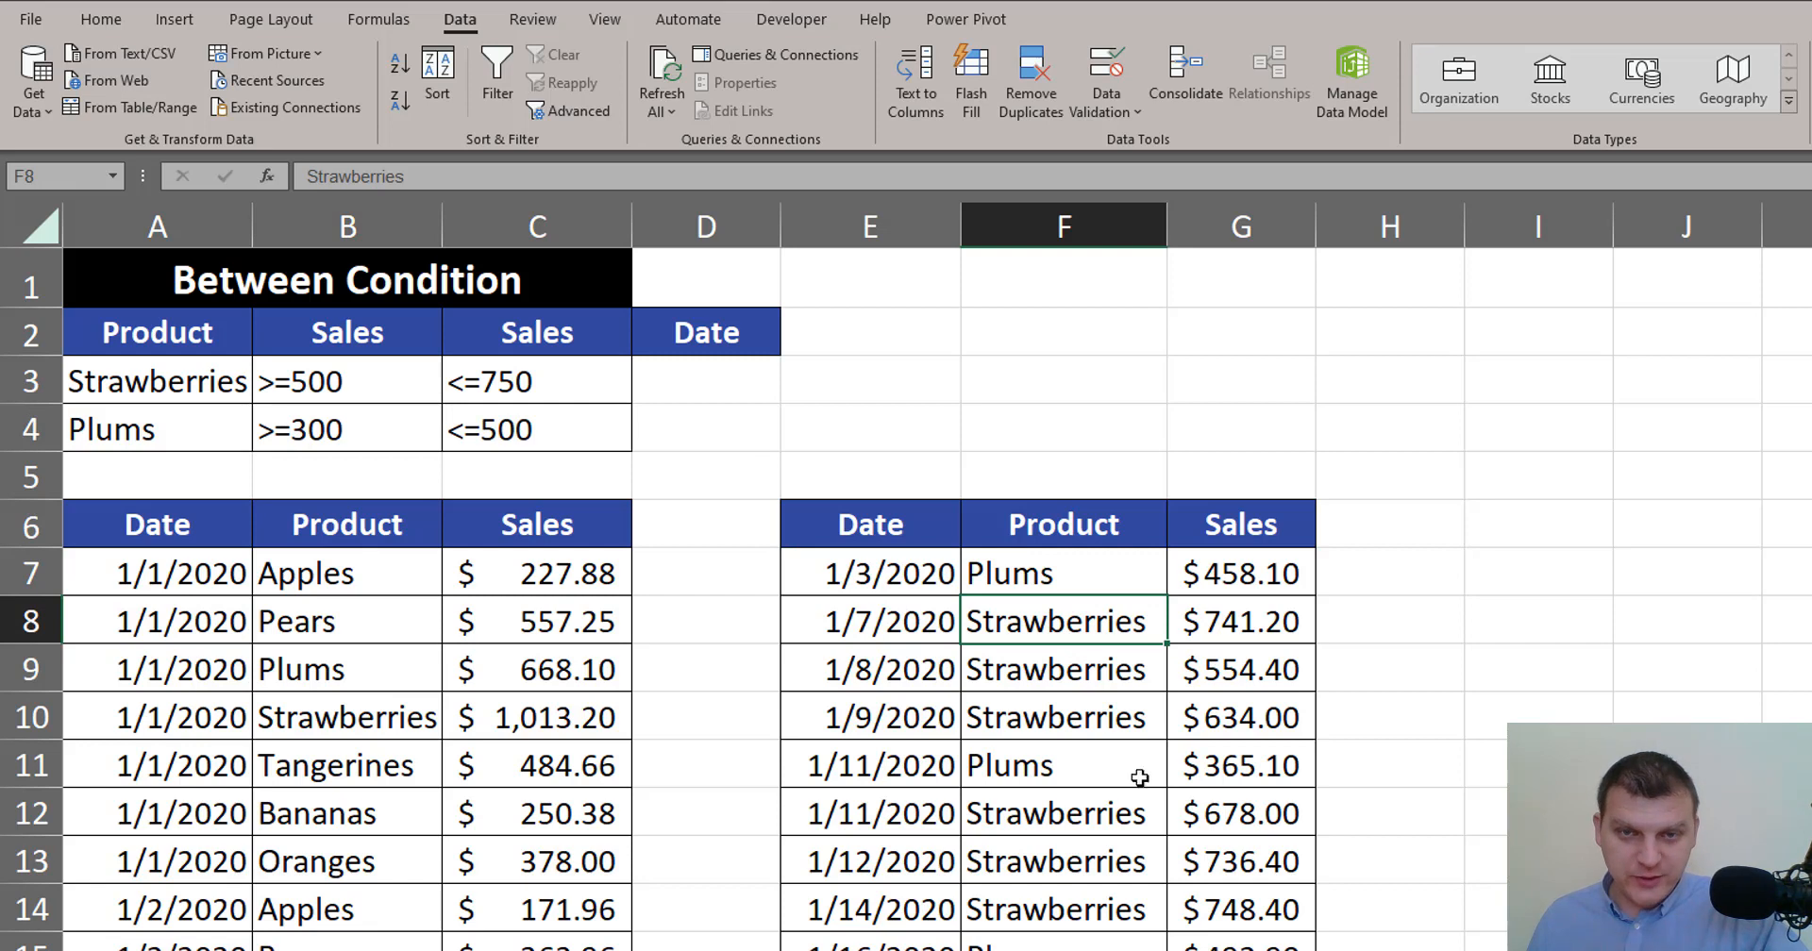
pyautogui.moveTo(360, 379); pyautogui.dragTo(523, 378)
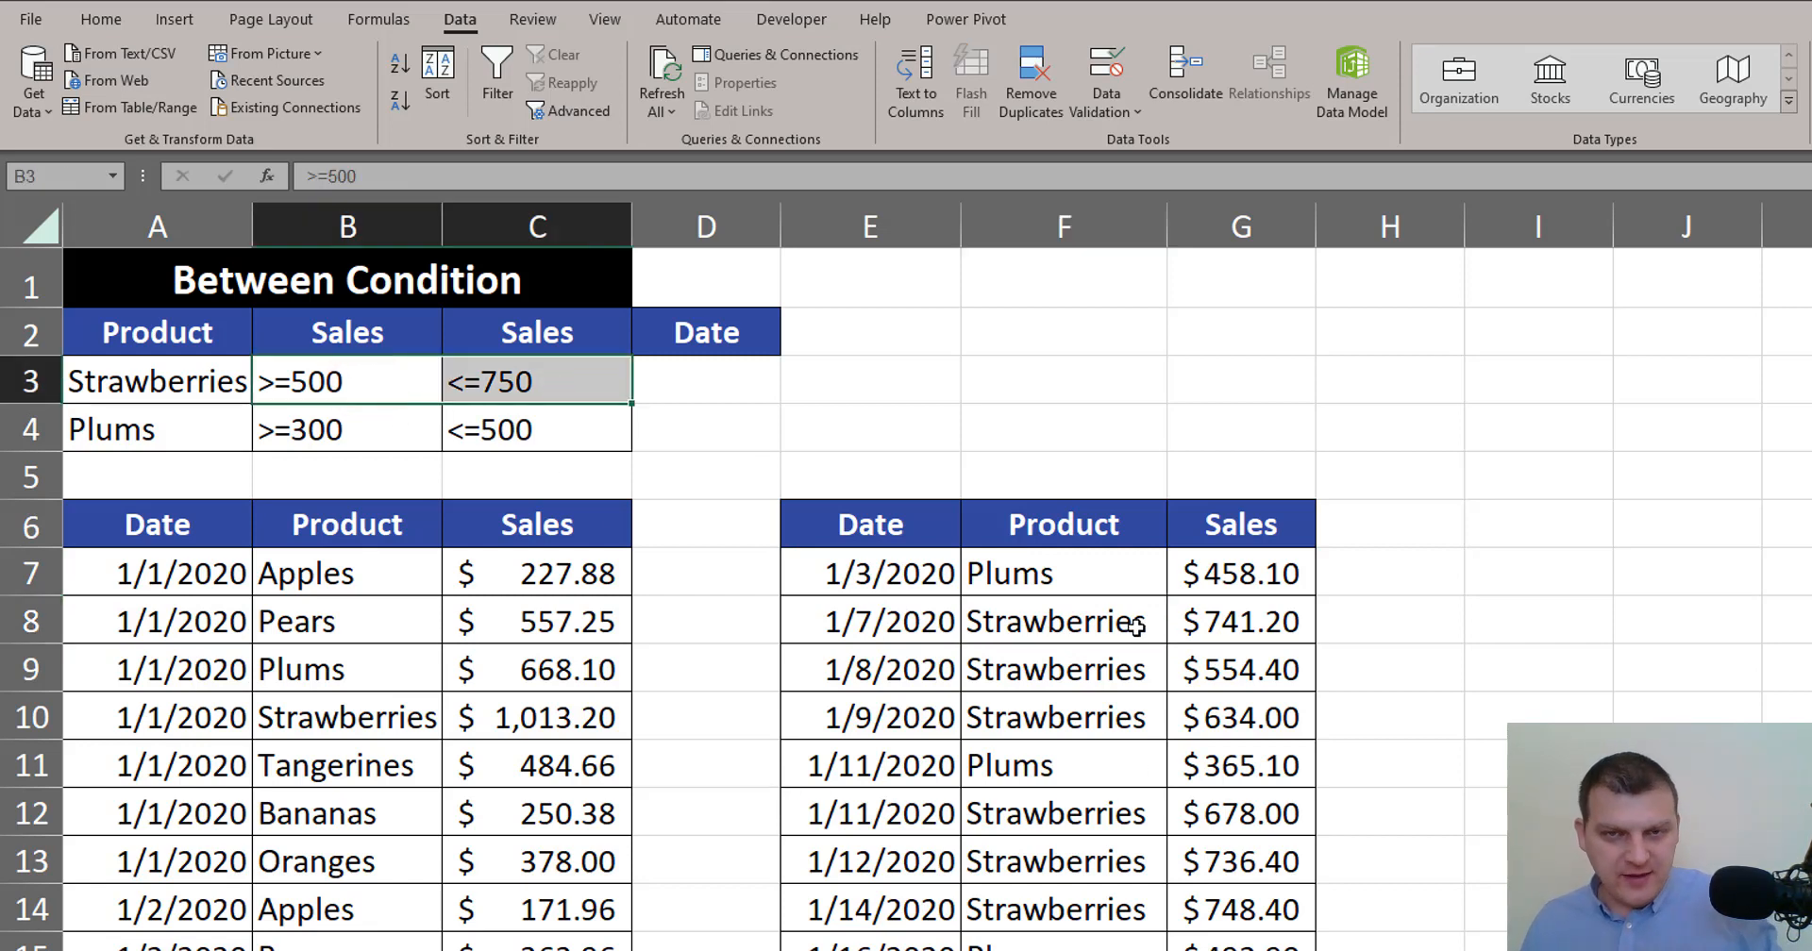
pyautogui.moveTo(1236, 668); pyautogui.dragTo(1241, 717)
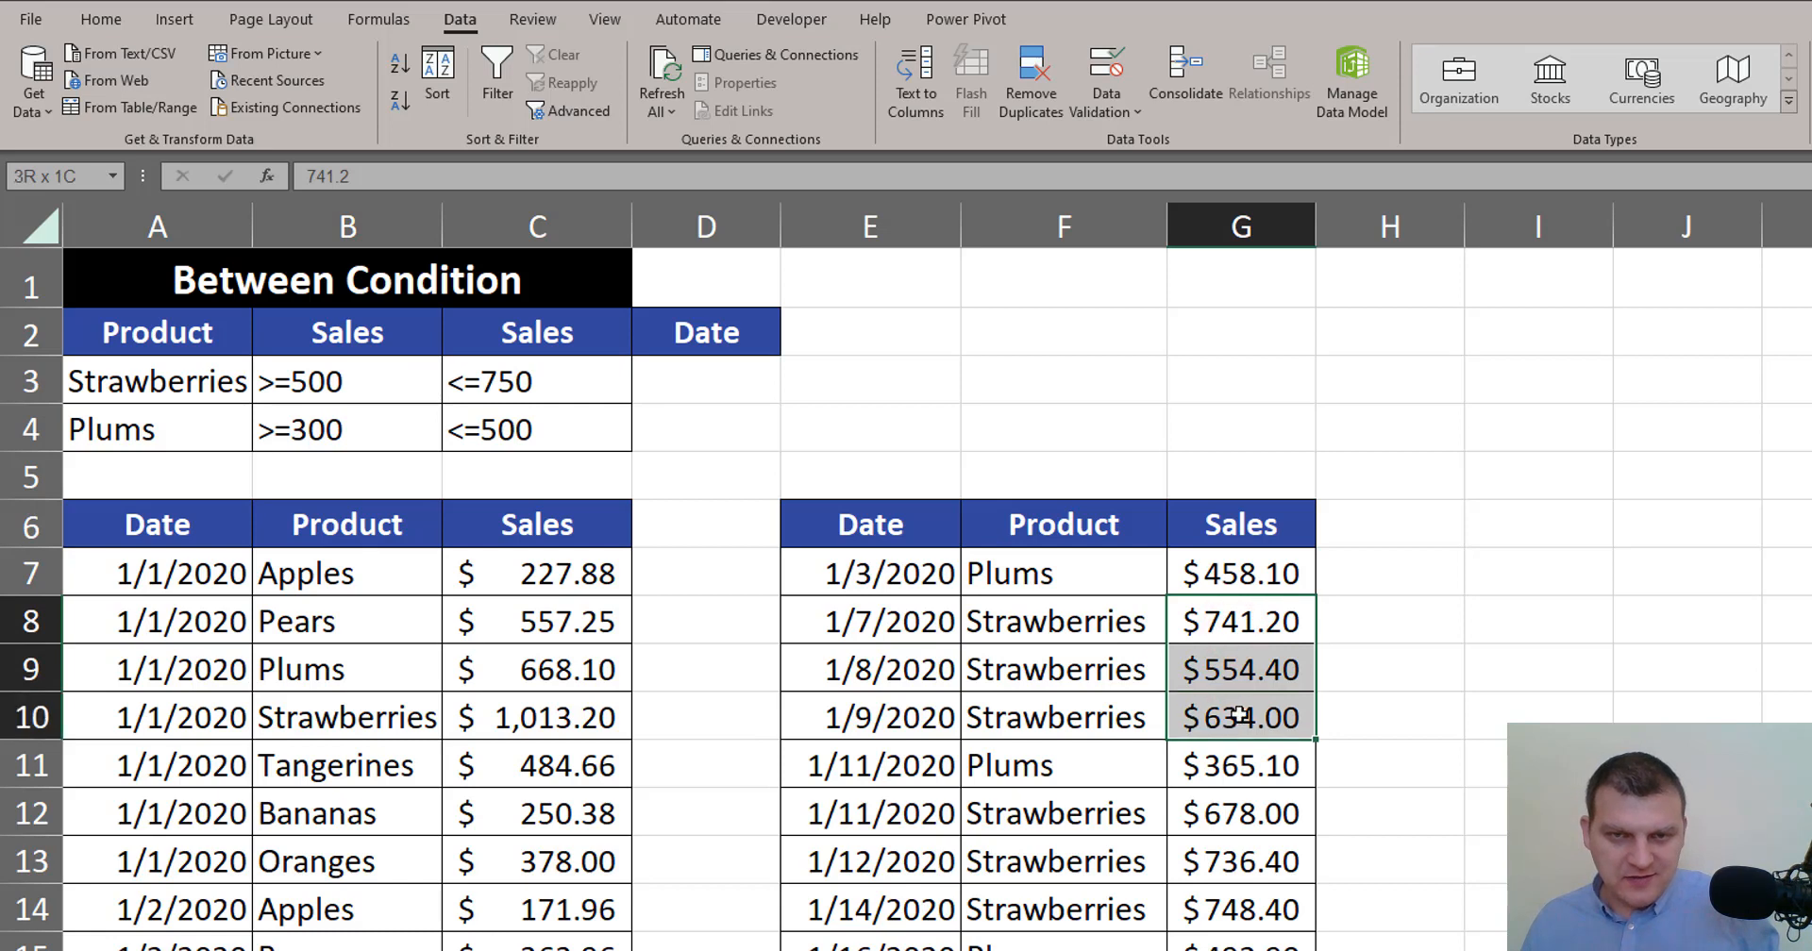
pyautogui.click(1250, 769)
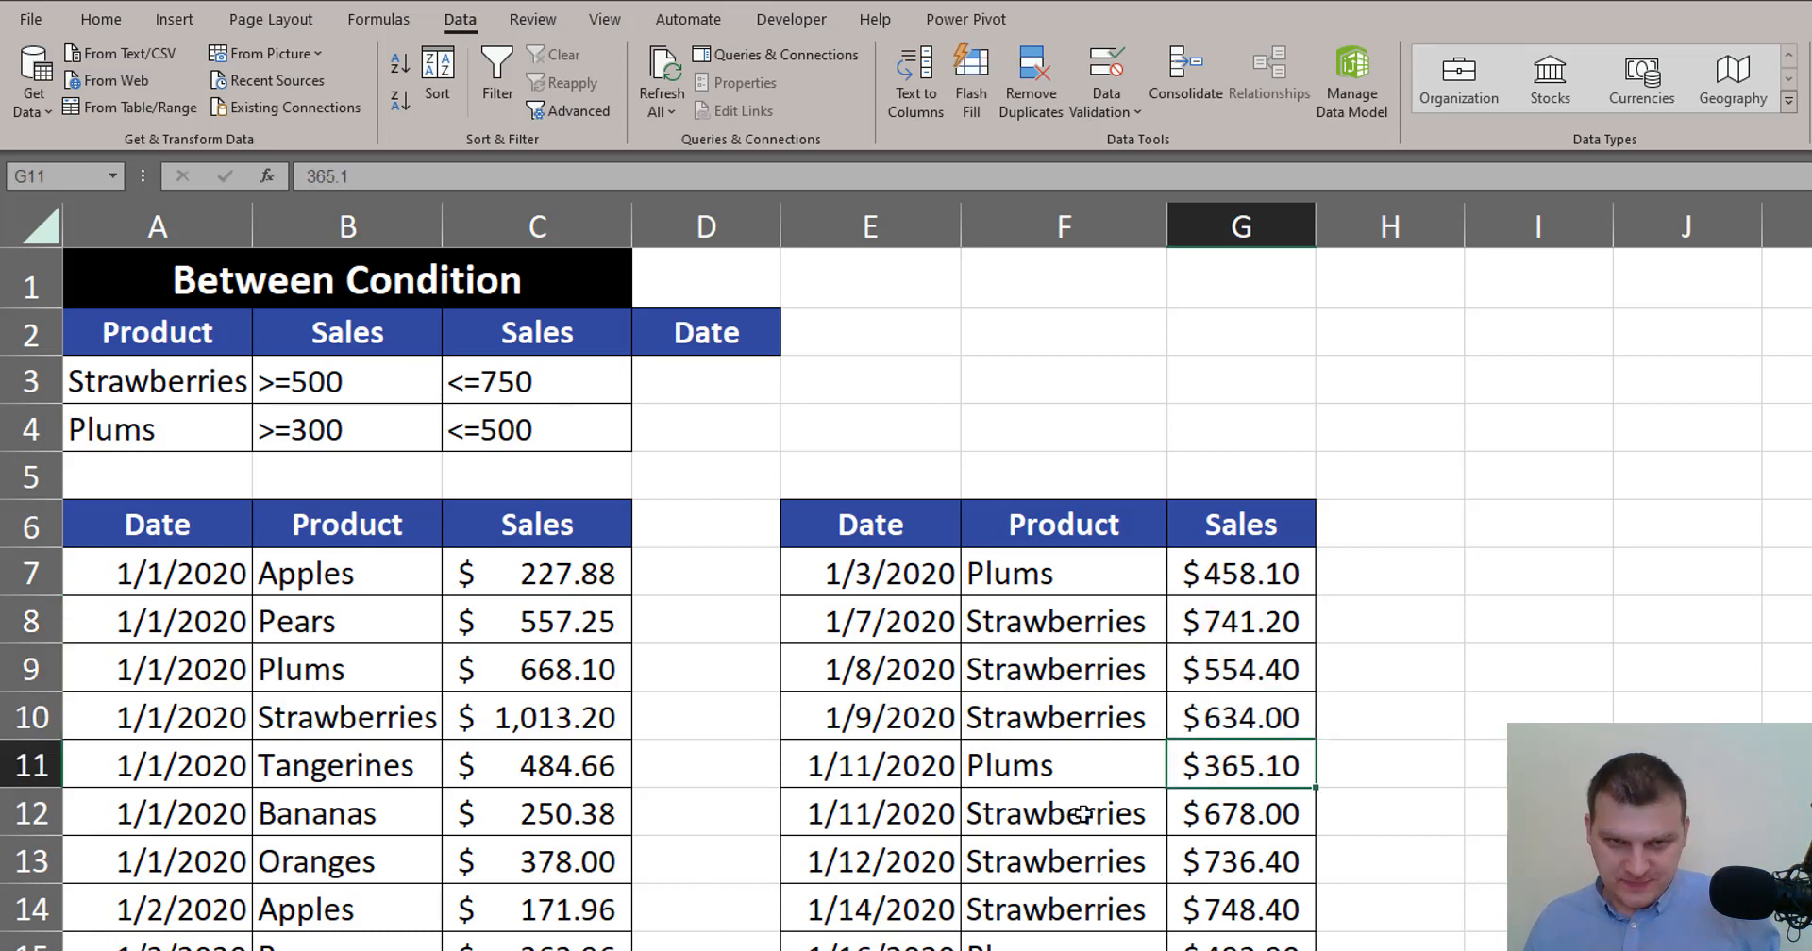
pyautogui.moveTo(915, 562); pyautogui.dragTo(911, 944)
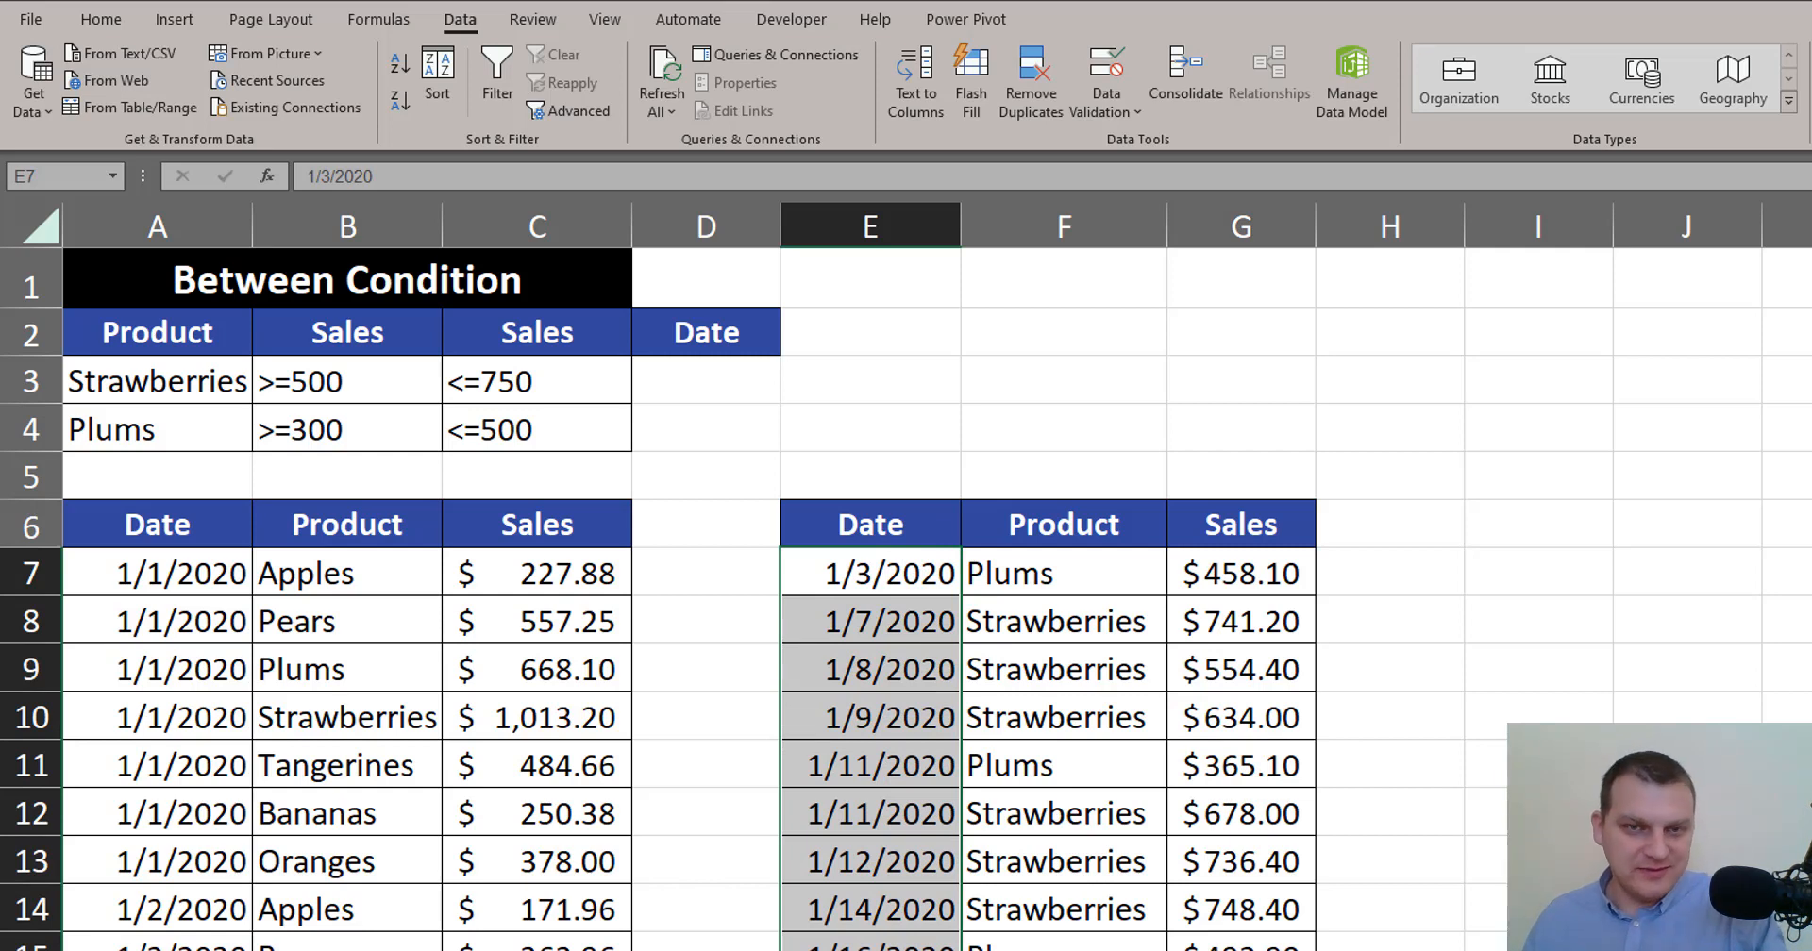
pyautogui.moveTo(165, 381); pyautogui.dragTo(497, 437)
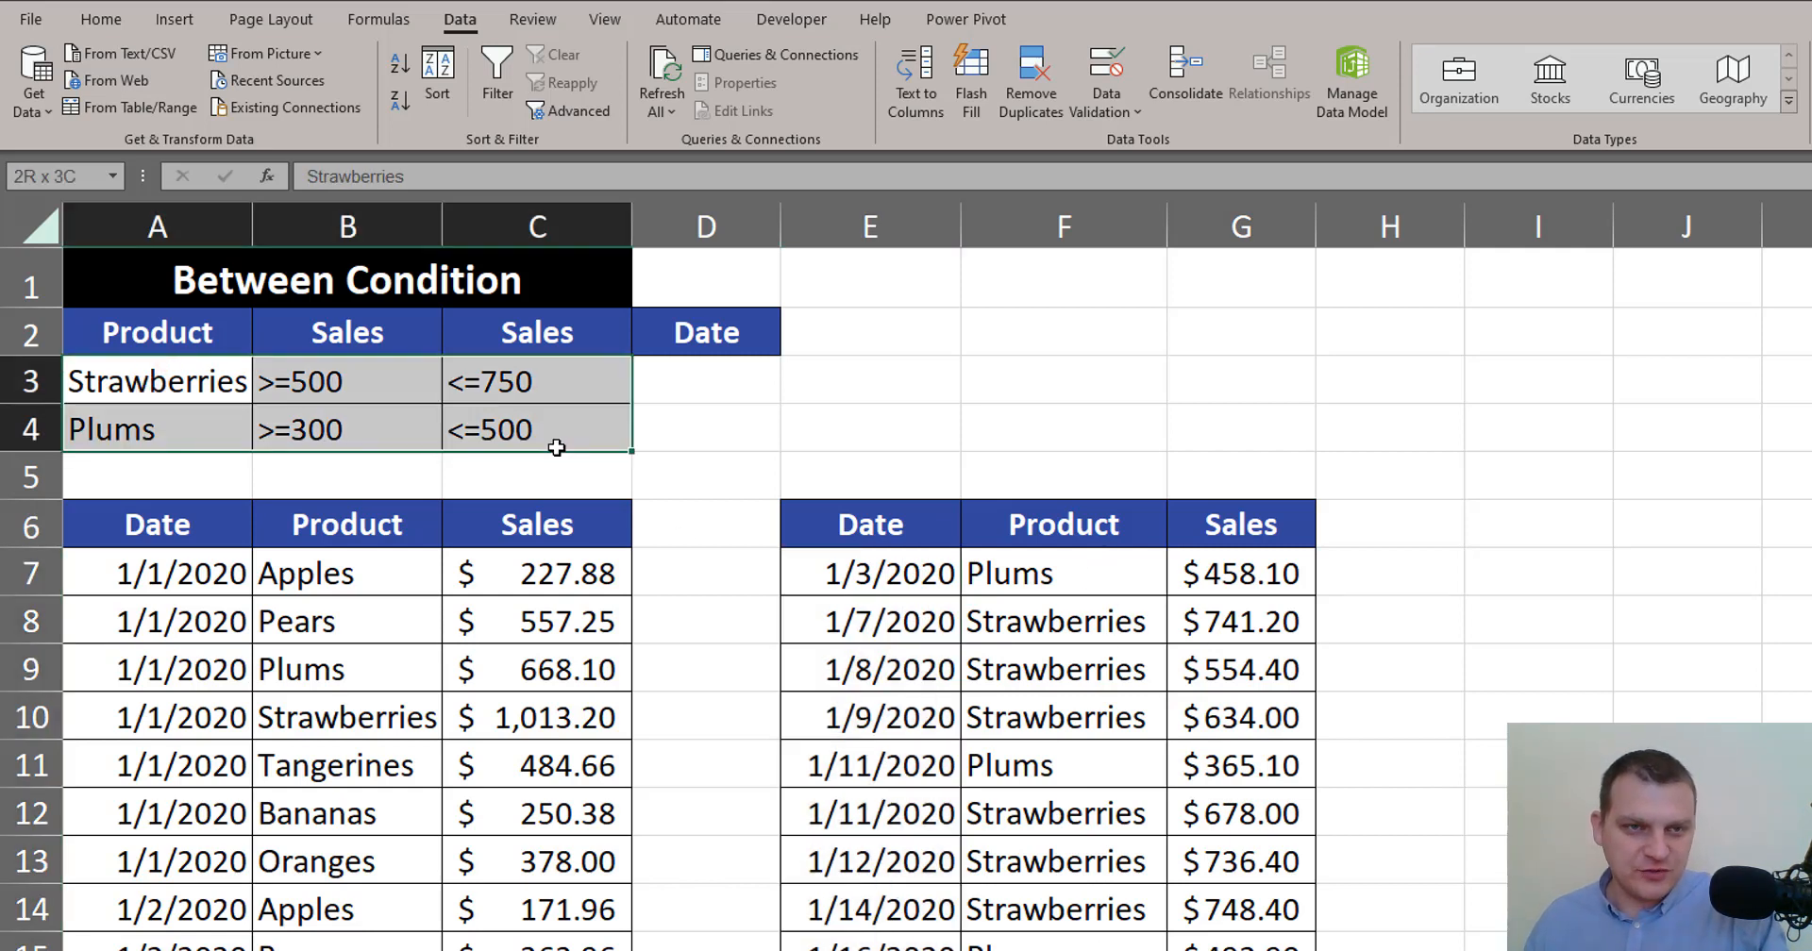